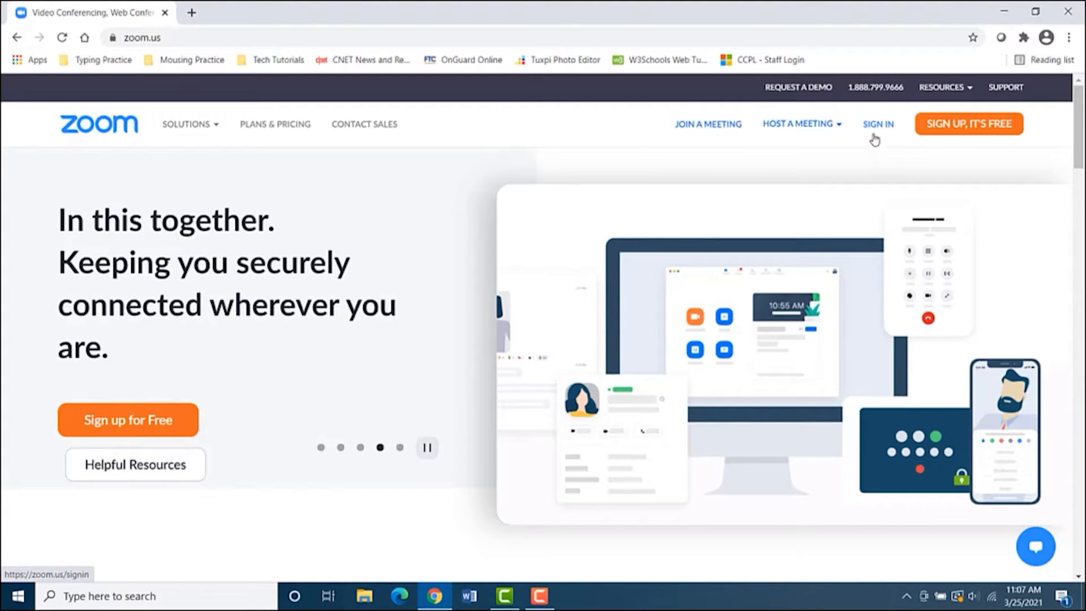
Go to the Zoom Sign In page and choose to sign in with Google
{"action": "left_click", "coordinate": [876, 126]}
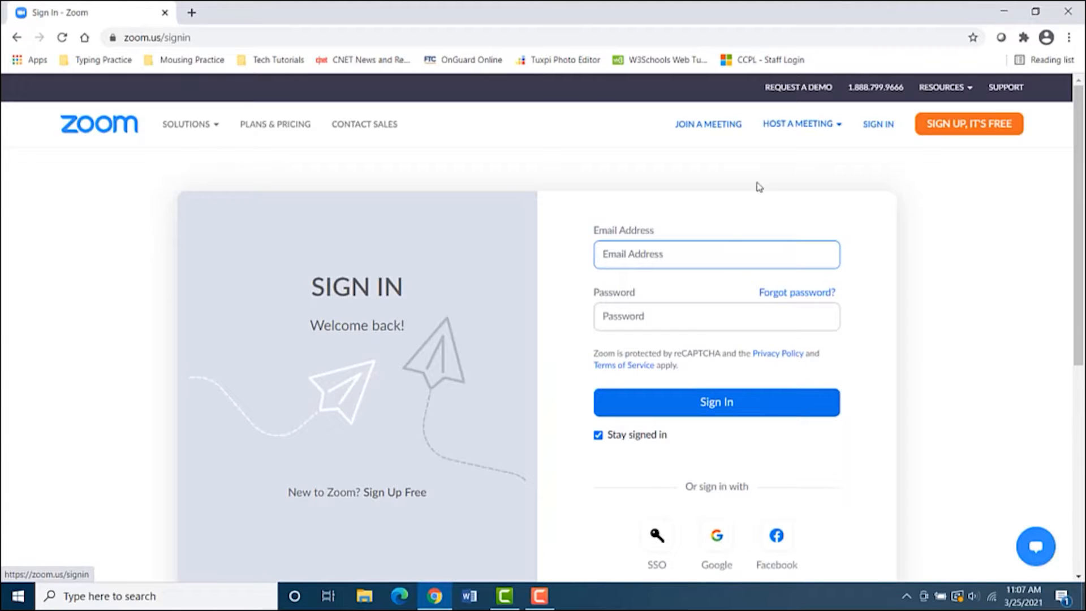
{"action": "scroll", "coordinate": [714, 402], "scroll_direction": "down", "scroll_amount": 1}
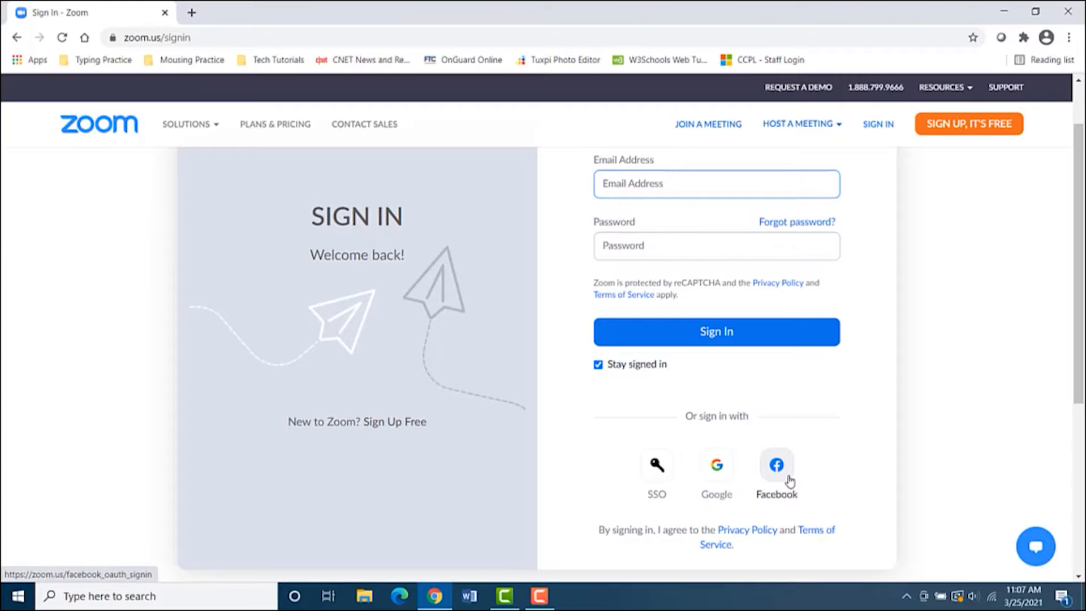
{"action": "left_click", "coordinate": [717, 468]}
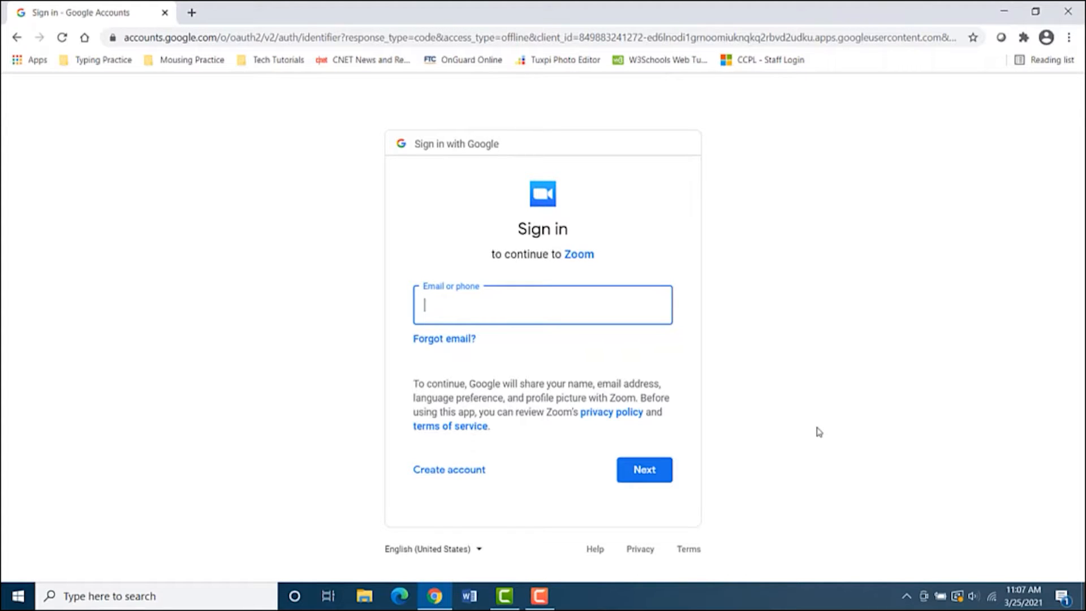
Sign in with the Google account's email address and password
{"action": "type", "text": "[blurred email][blurred]"}
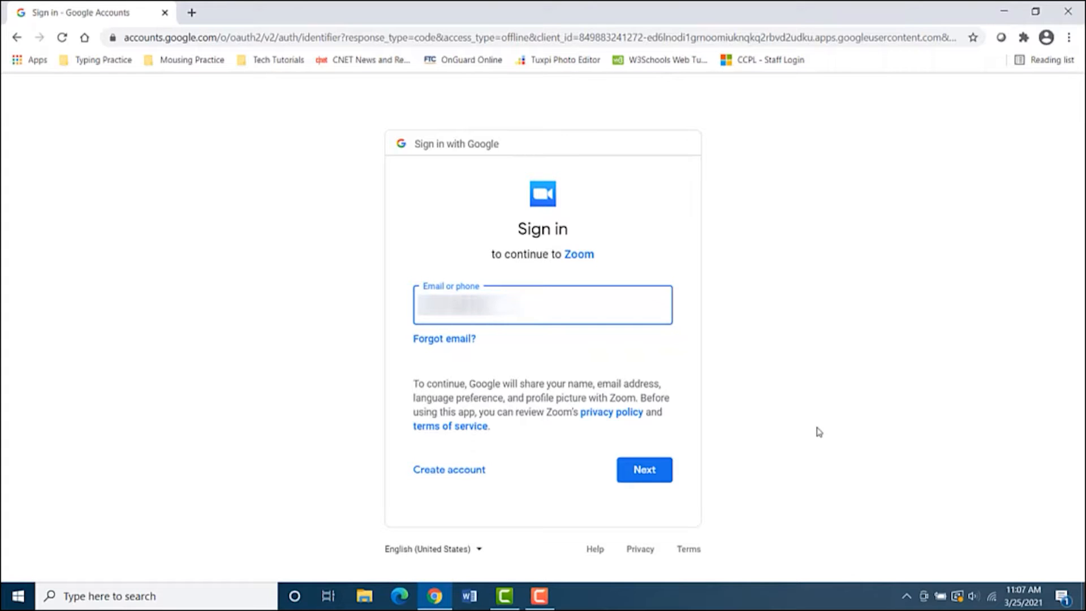
{"action": "key", "text": "Return"}
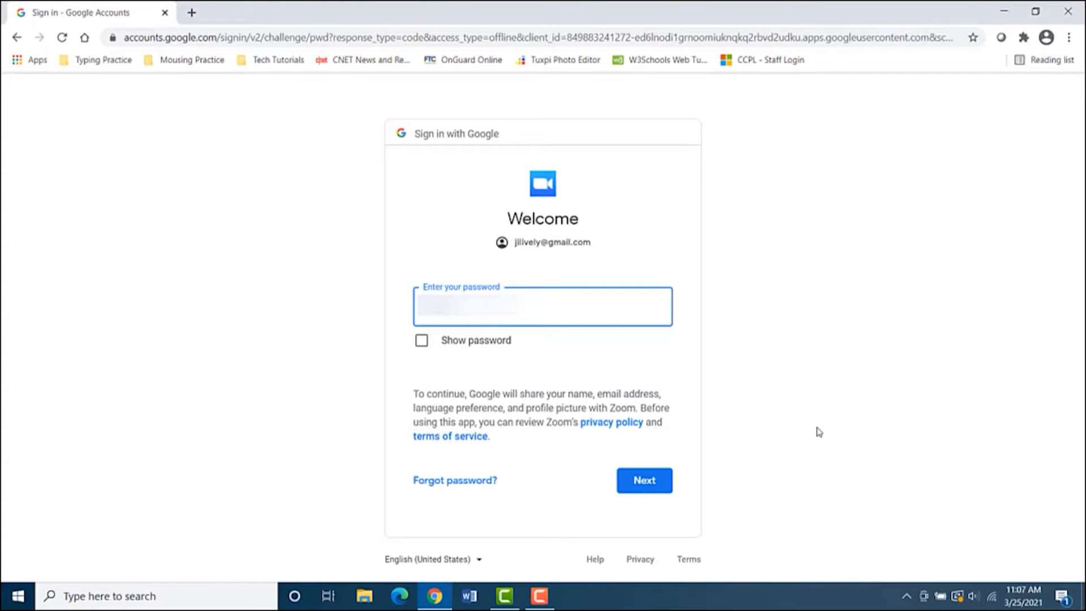
{"action": "key", "text": "Return"}
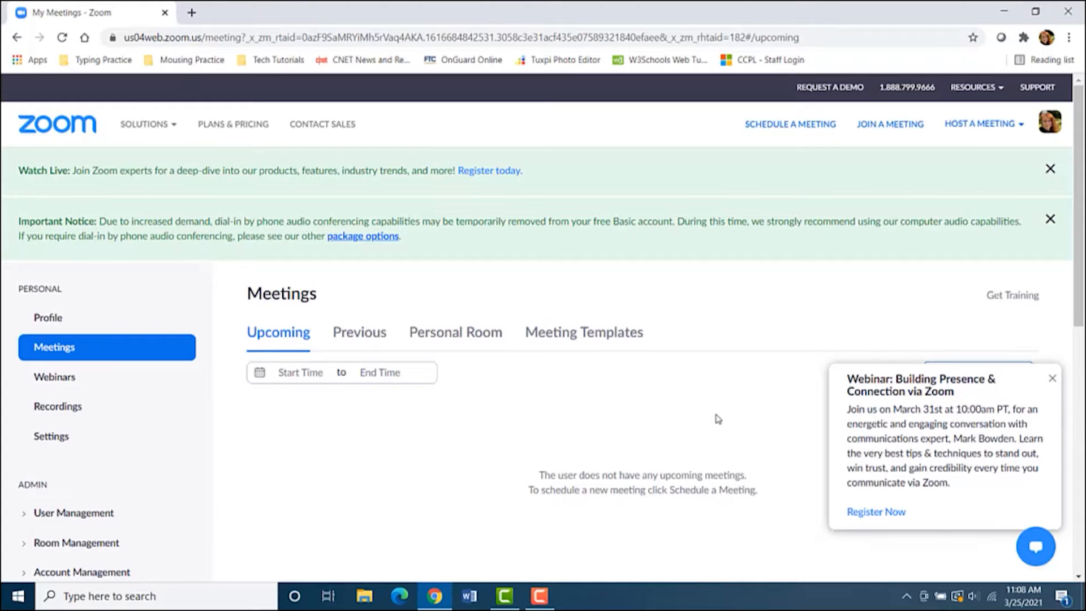
Browse Plans & Pricing down to the Basic, Pro, Business and United plan cards
{"action": "left_click", "coordinate": [229, 125]}
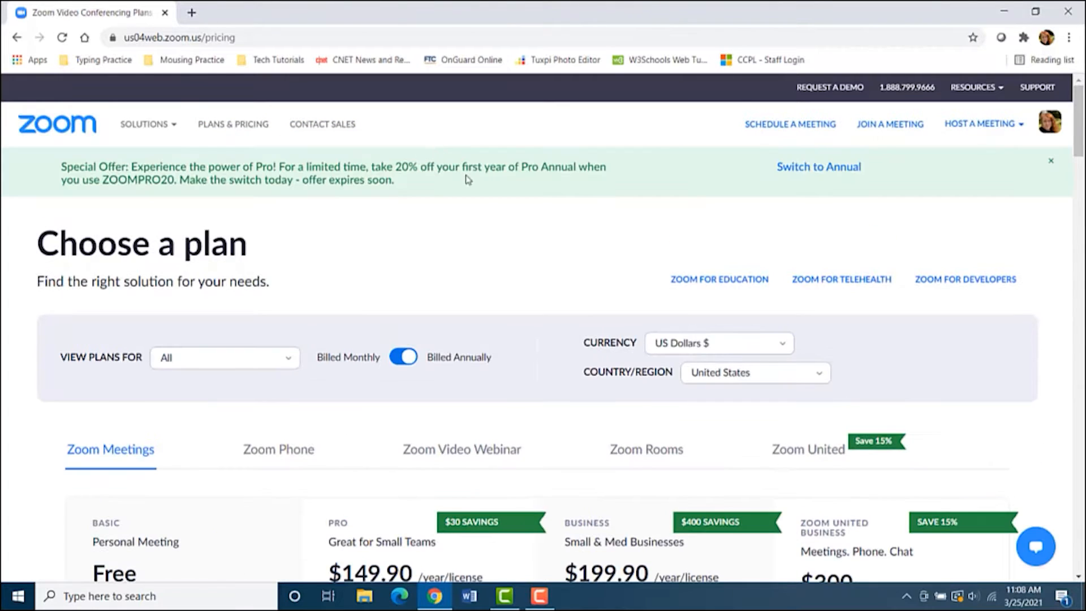
{"action": "scroll", "coordinate": [472, 201], "scroll_direction": "down", "scroll_amount": 5}
Schedule a new meeting titled 'Party Planning' with a description about planning a shower
{"action": "left_click", "coordinate": [785, 129]}
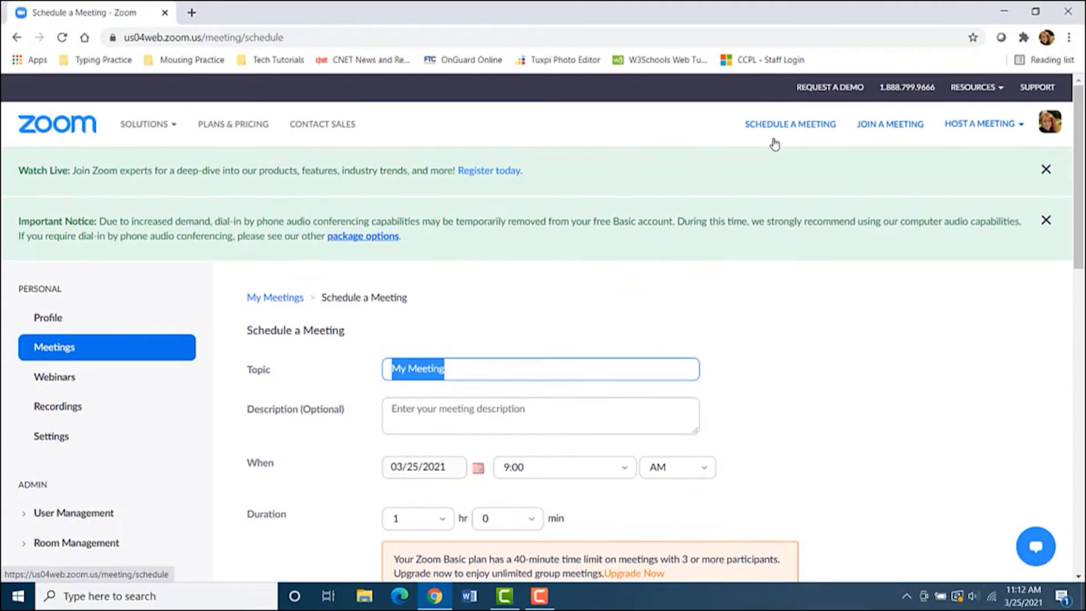
{"action": "scroll", "coordinate": [775, 279], "scroll_direction": "down", "scroll_amount": 3}
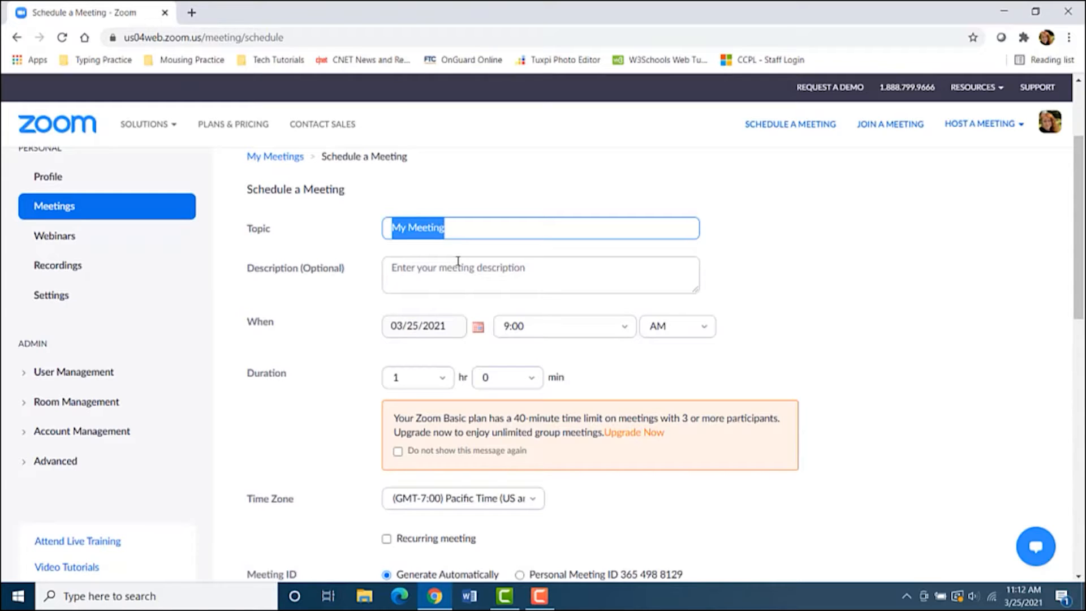
{"action": "type", "text": "Part"}
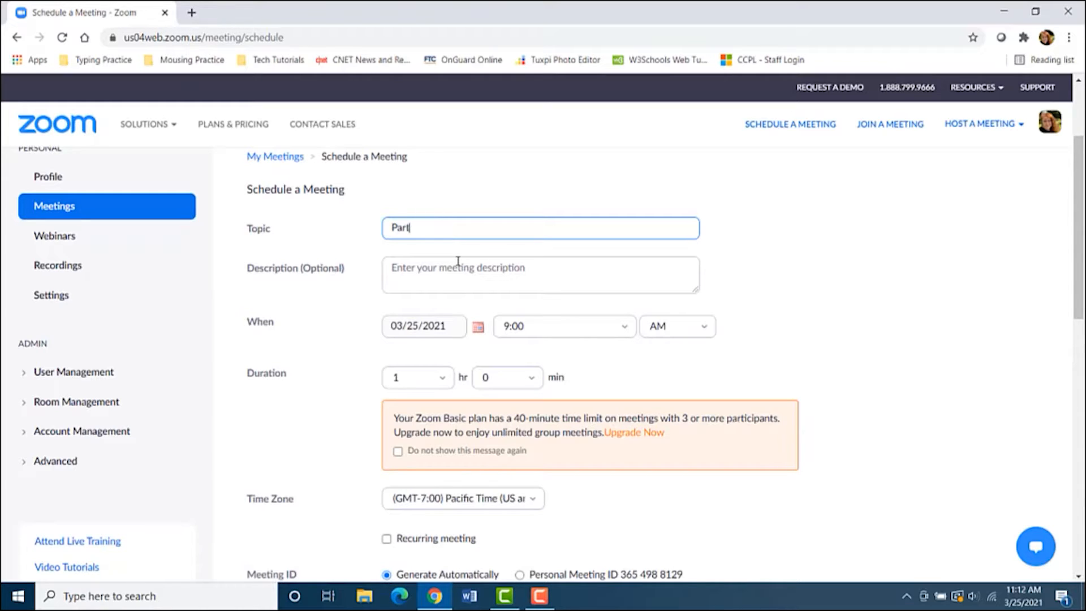
{"action": "type", "text": "y Planning"}
{"action": "left_click", "coordinate": [459, 261]}
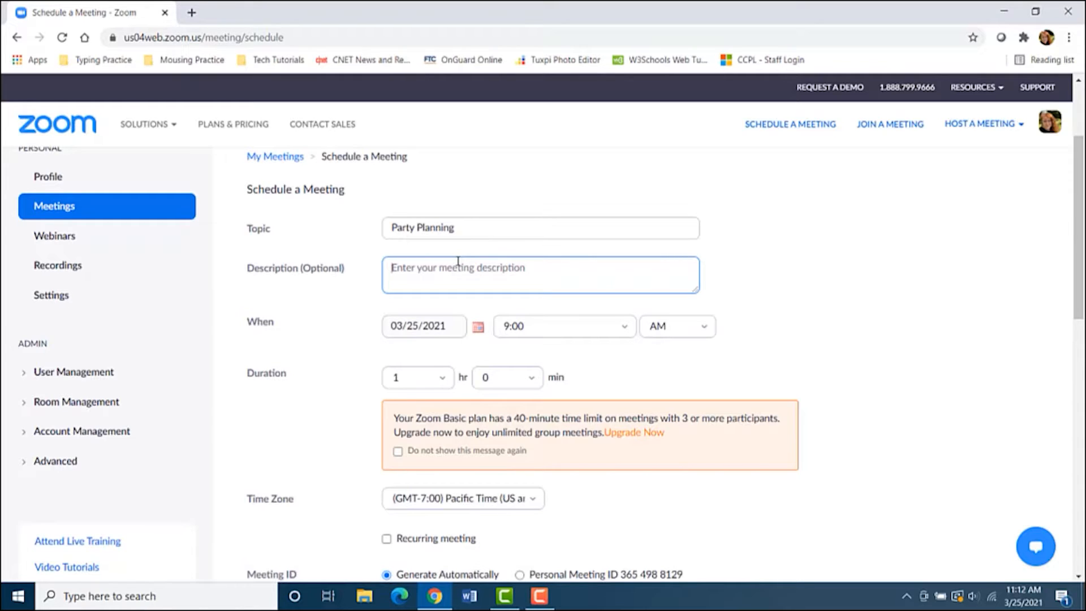
{"action": "type", "text": "Jennifer and Kat"}
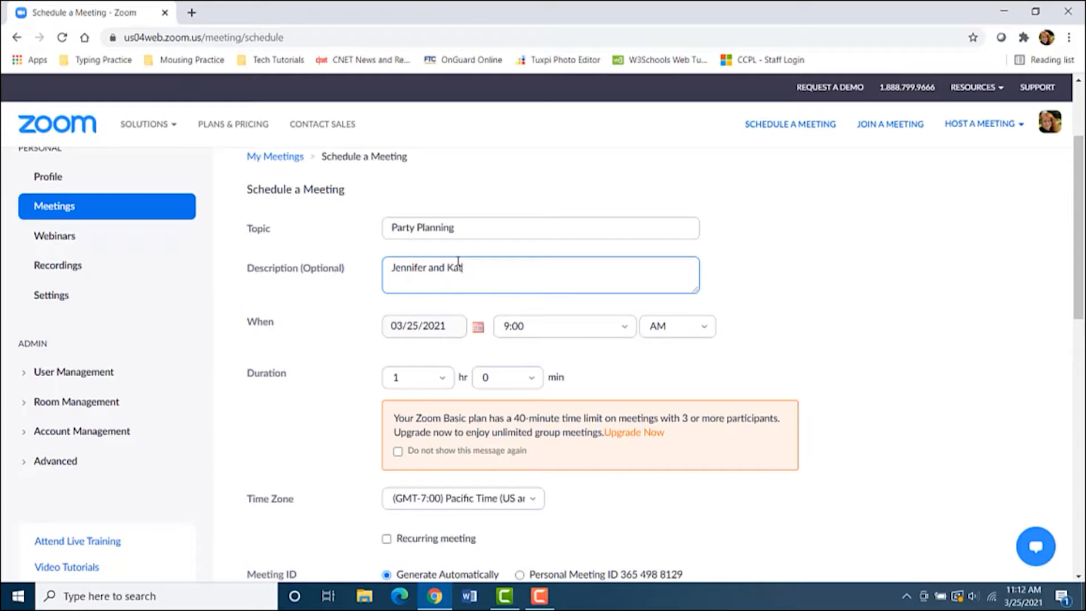
{"action": "type", "text": "ie meeting to plan shower for Emilie"}
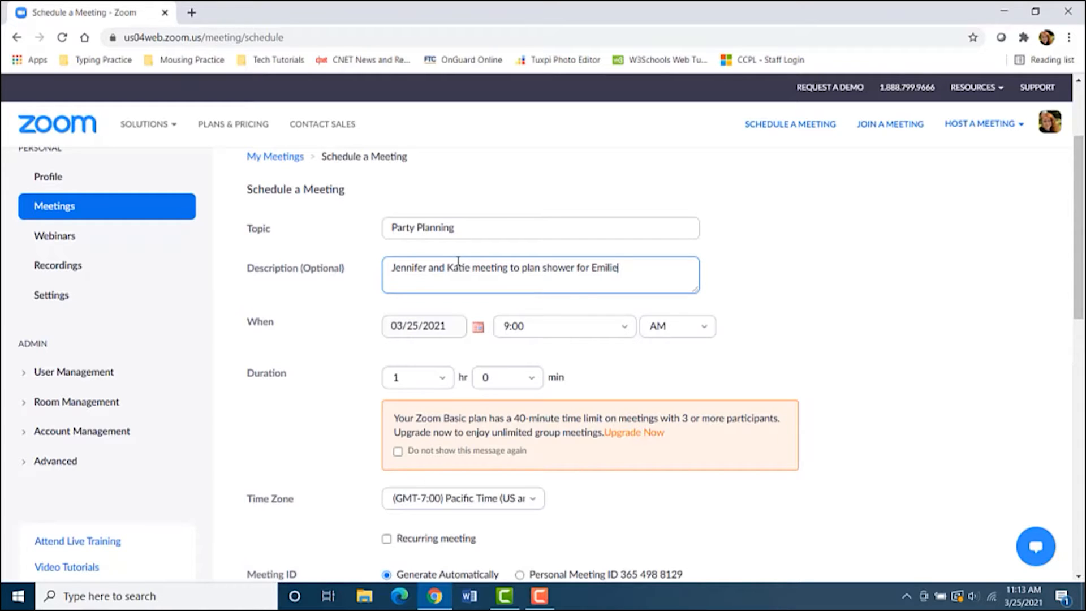
{"action": "type", "text": "."}
Set the meeting to start 03/25/2021 at 11:30 AM
{"action": "left_click", "coordinate": [478, 328]}
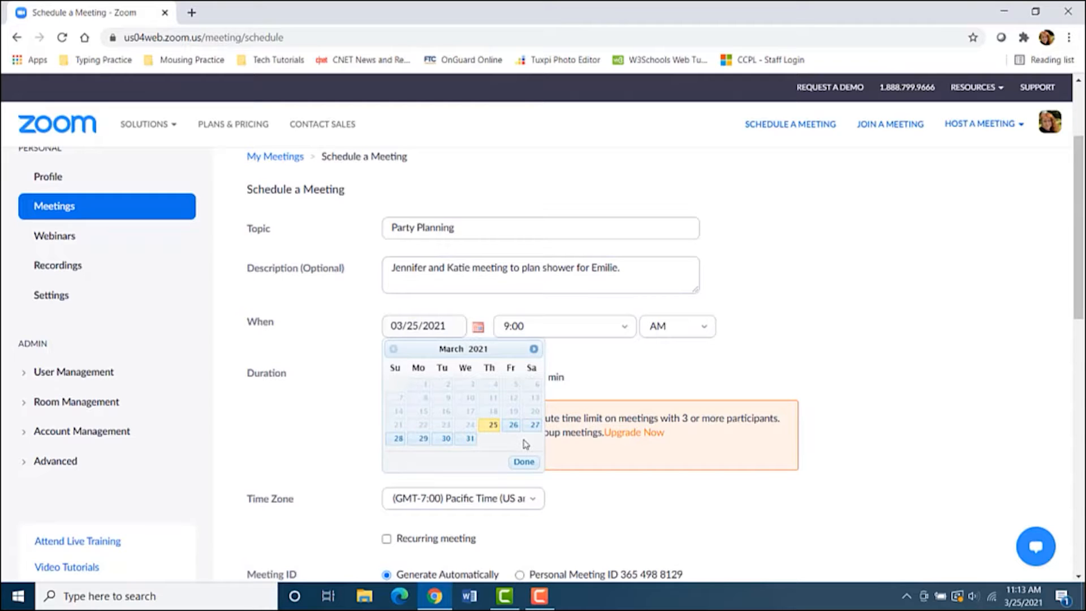
{"action": "left_click", "coordinate": [583, 328]}
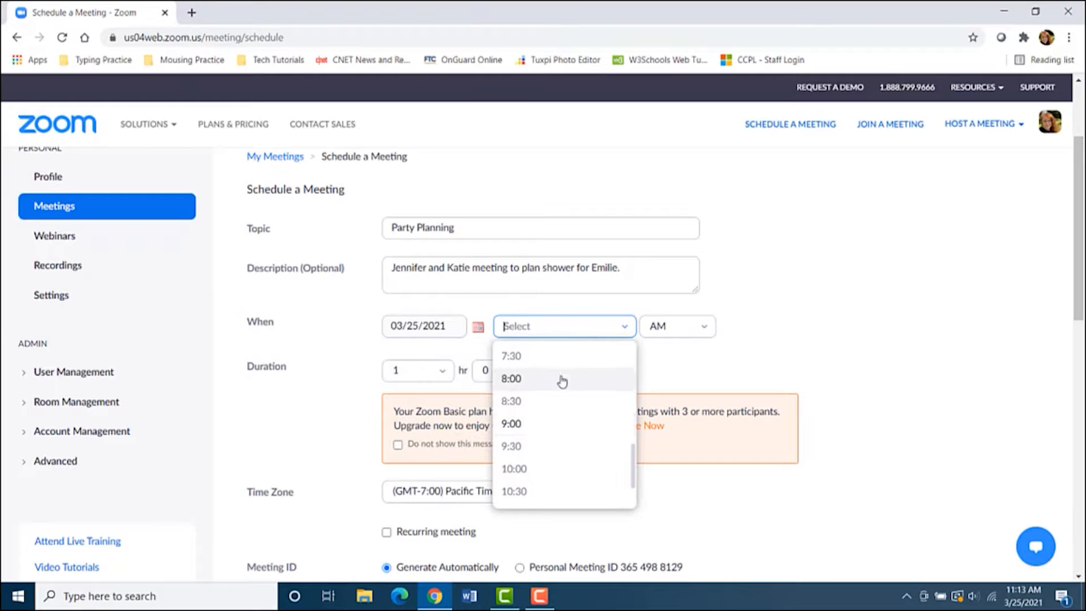
{"action": "scroll", "coordinate": [537, 467], "scroll_direction": "down", "scroll_amount": 3}
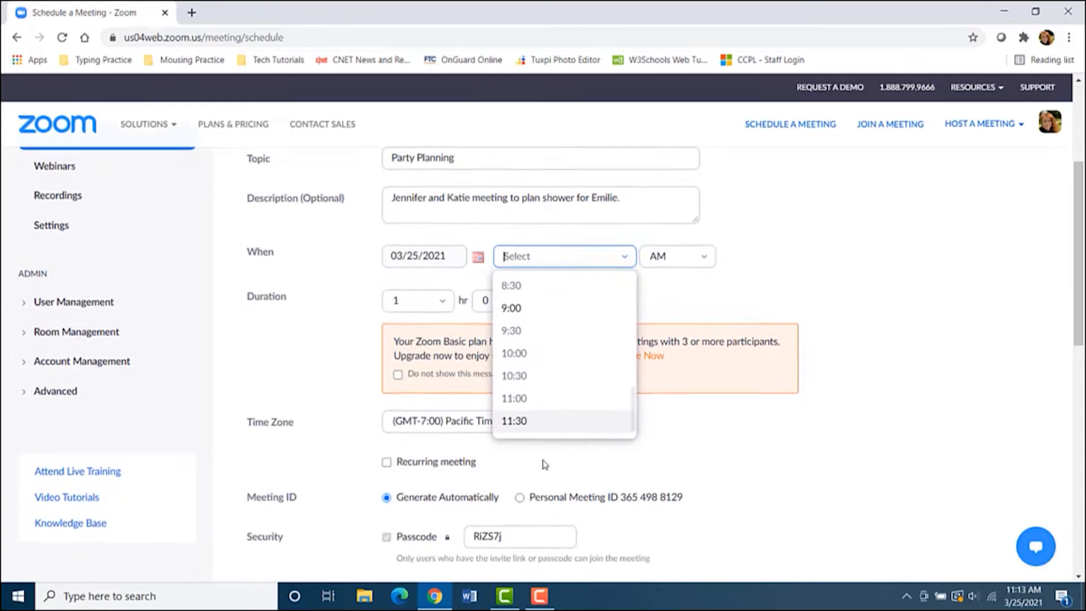
{"action": "left_click", "coordinate": [536, 428]}
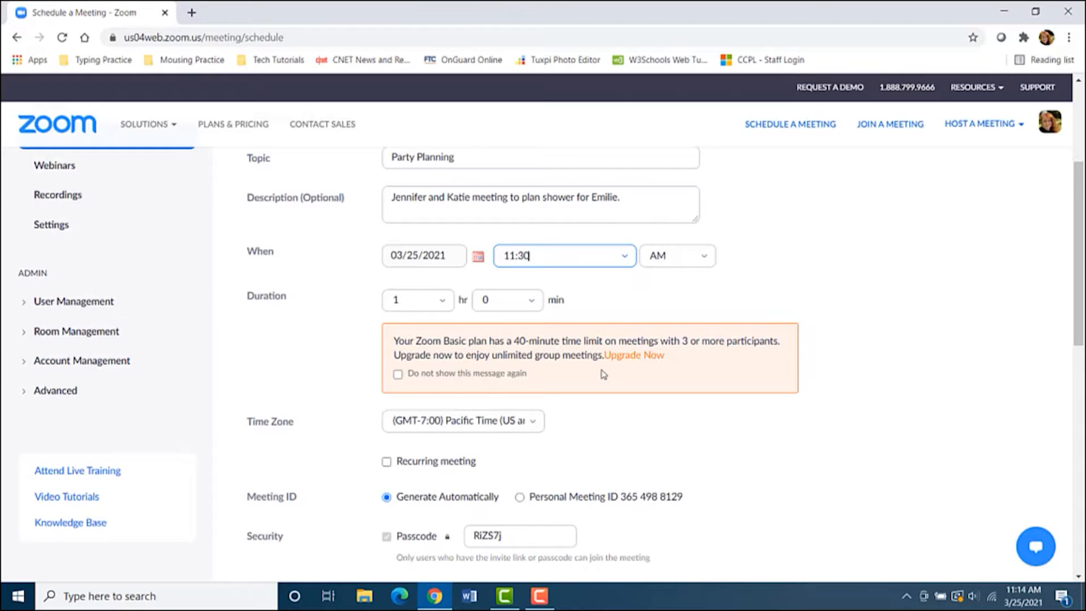
Change the meeting time zone to (GMT-4:00) Eastern Time (US and Canada)
{"action": "scroll", "coordinate": [650, 360], "scroll_direction": "down", "scroll_amount": 1}
{"action": "scroll", "coordinate": [650, 356], "scroll_direction": "down", "scroll_amount": 3}
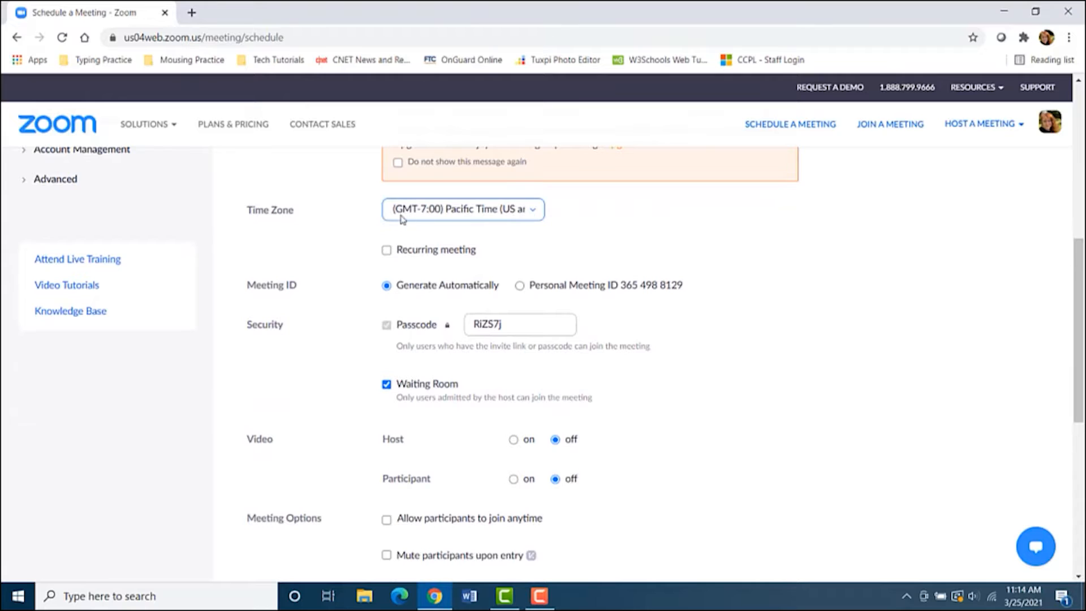
{"action": "left_click", "coordinate": [487, 210]}
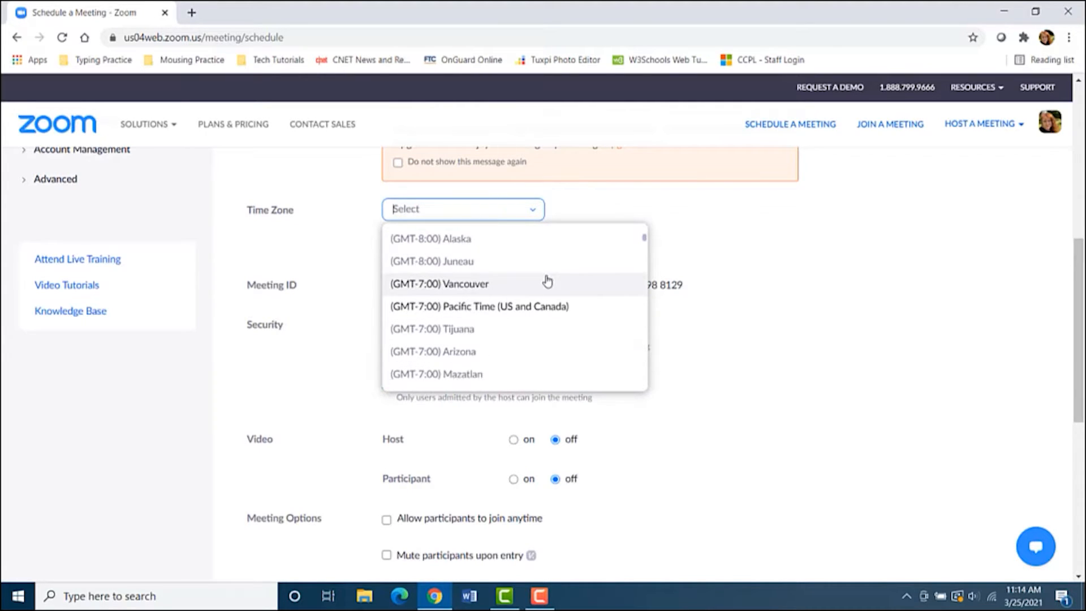
{"action": "scroll", "coordinate": [546, 280], "scroll_direction": "up", "scroll_amount": 3}
{"action": "scroll", "coordinate": [548, 282], "scroll_direction": "up", "scroll_amount": 3}
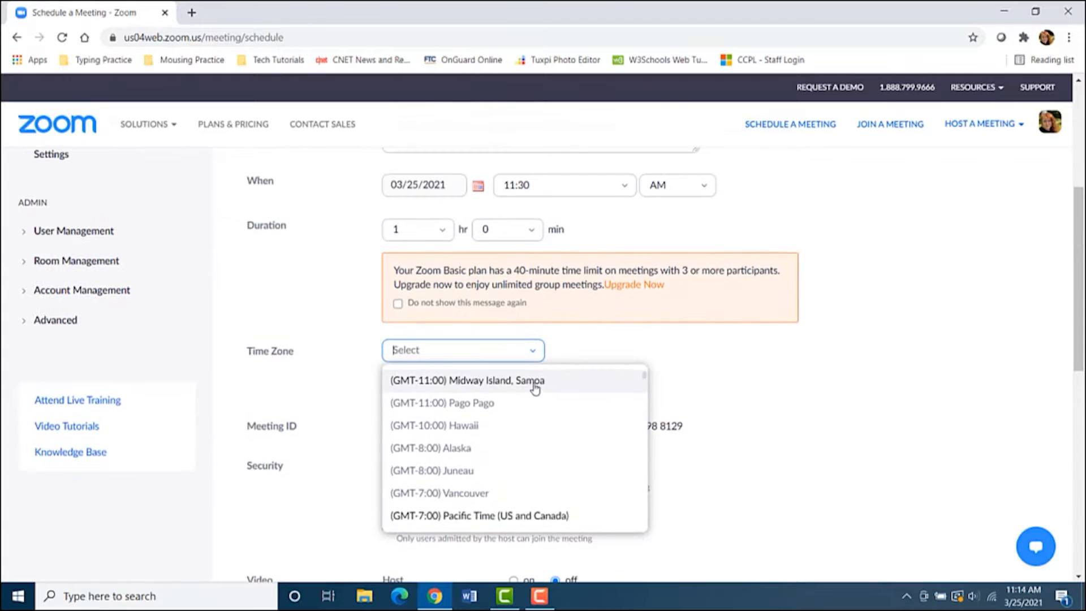
{"action": "scroll", "coordinate": [534, 383], "scroll_direction": "down", "scroll_amount": 3}
{"action": "scroll", "coordinate": [542, 437], "scroll_direction": "down", "scroll_amount": 3}
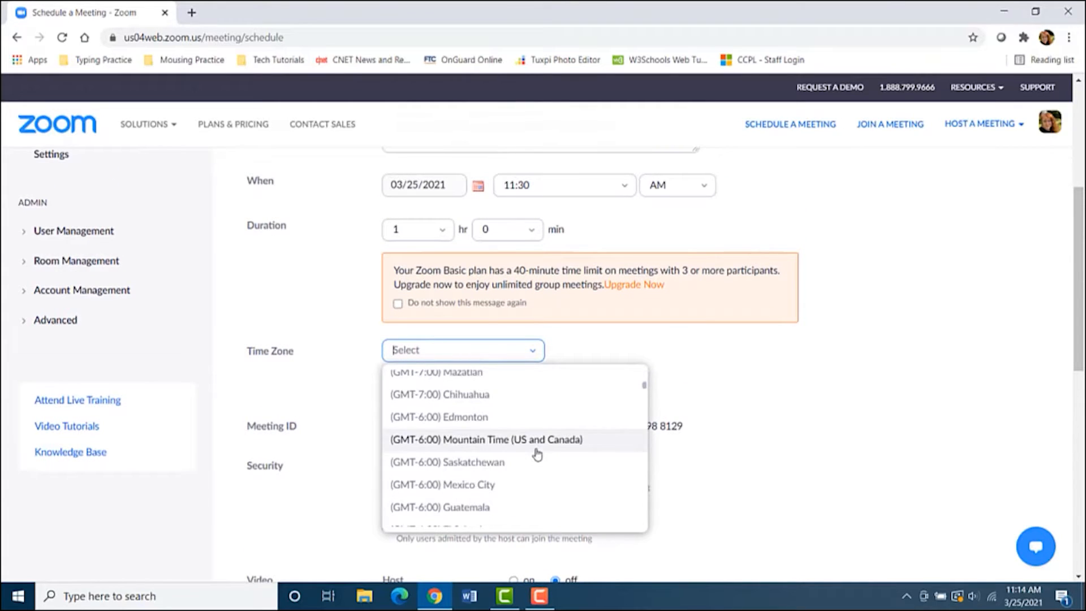
{"action": "scroll", "coordinate": [540, 451], "scroll_direction": "down", "scroll_amount": 5}
{"action": "scroll", "coordinate": [541, 450], "scroll_direction": "down", "scroll_amount": 4}
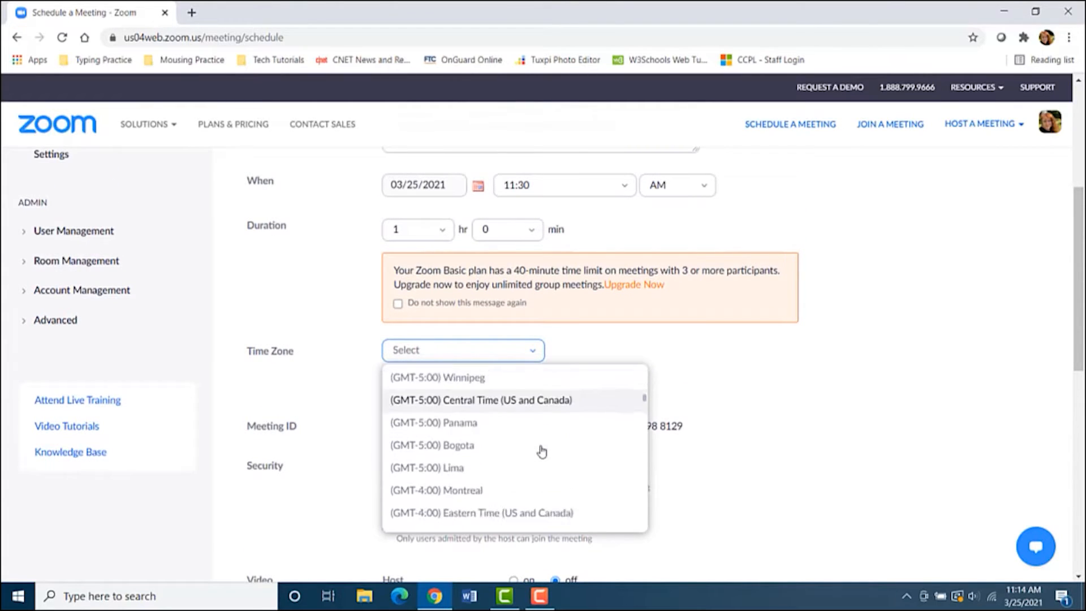
{"action": "left_click", "coordinate": [537, 434]}
{"action": "scroll", "coordinate": [710, 390], "scroll_direction": "down", "scroll_amount": 3}
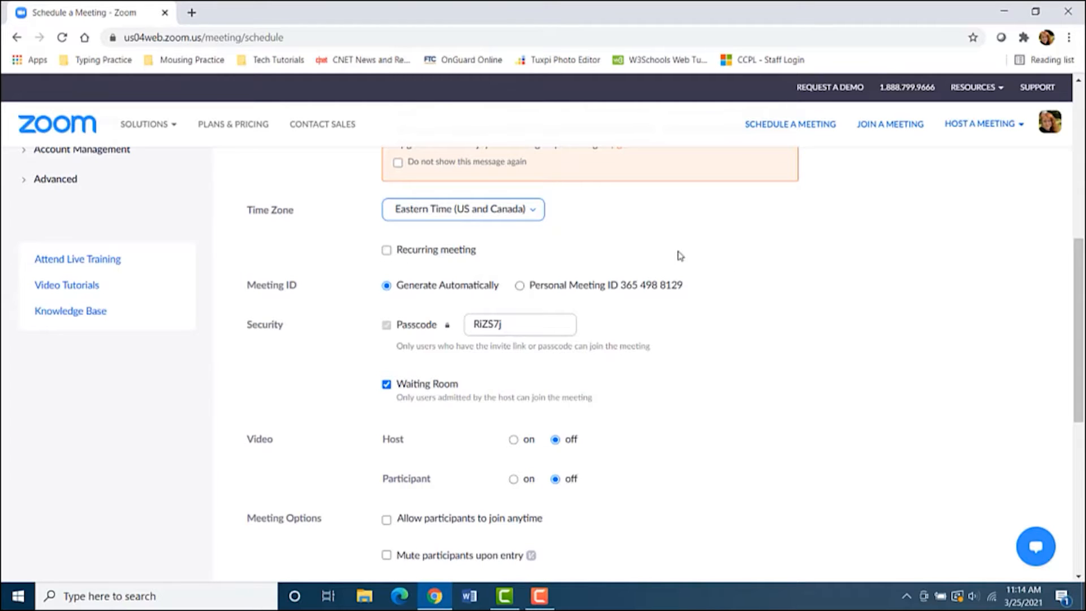
Keep the meeting non-recurring and review the video and meeting options down to Save
{"action": "left_click", "coordinate": [386, 250]}
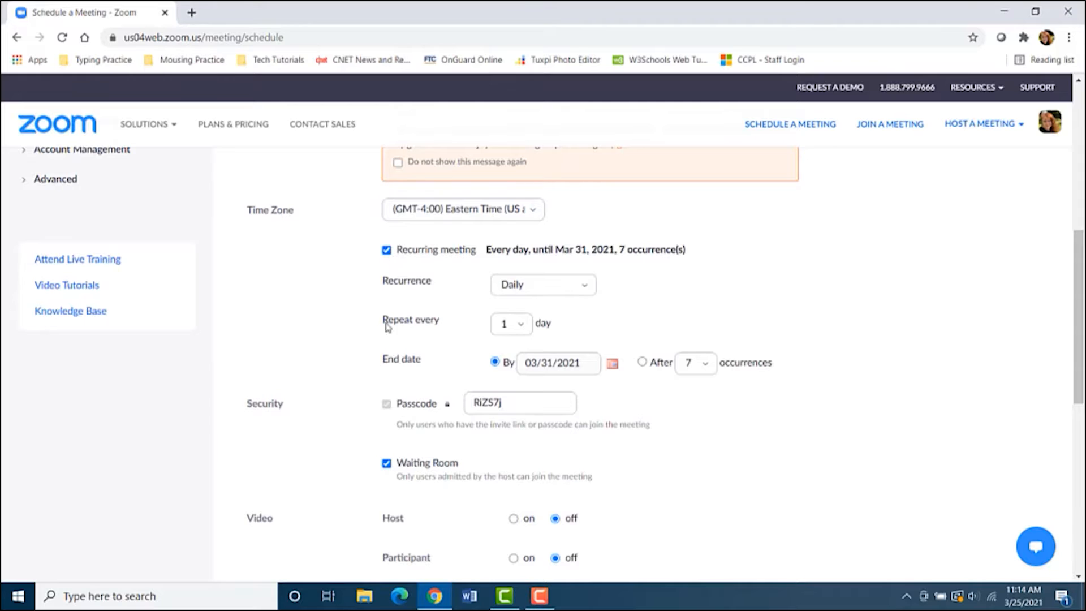
{"action": "left_click", "coordinate": [386, 250]}
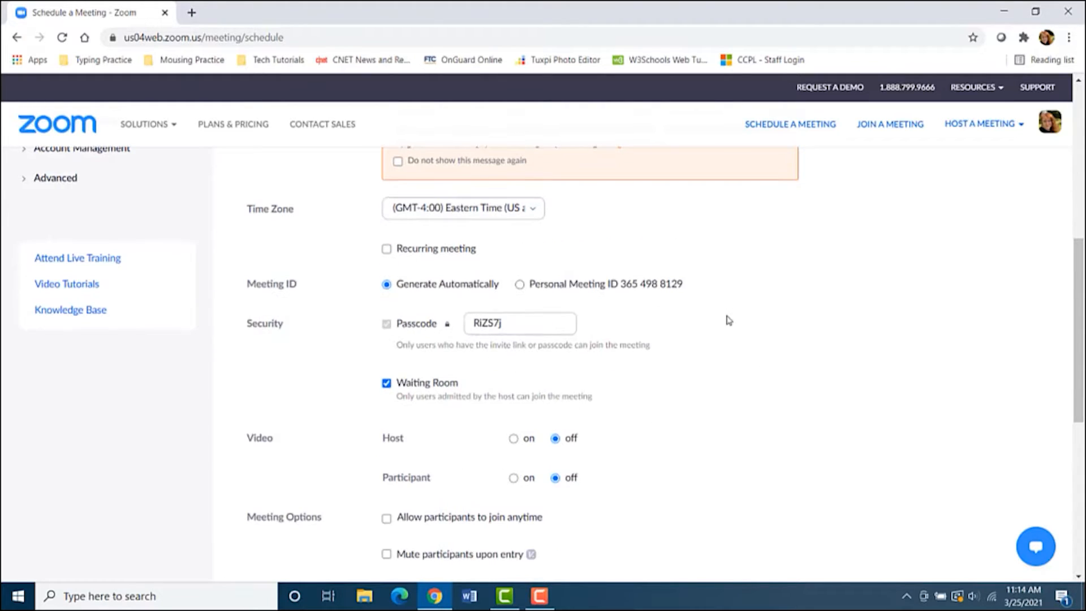
{"action": "scroll", "coordinate": [641, 260], "scroll_direction": "down", "scroll_amount": 1}
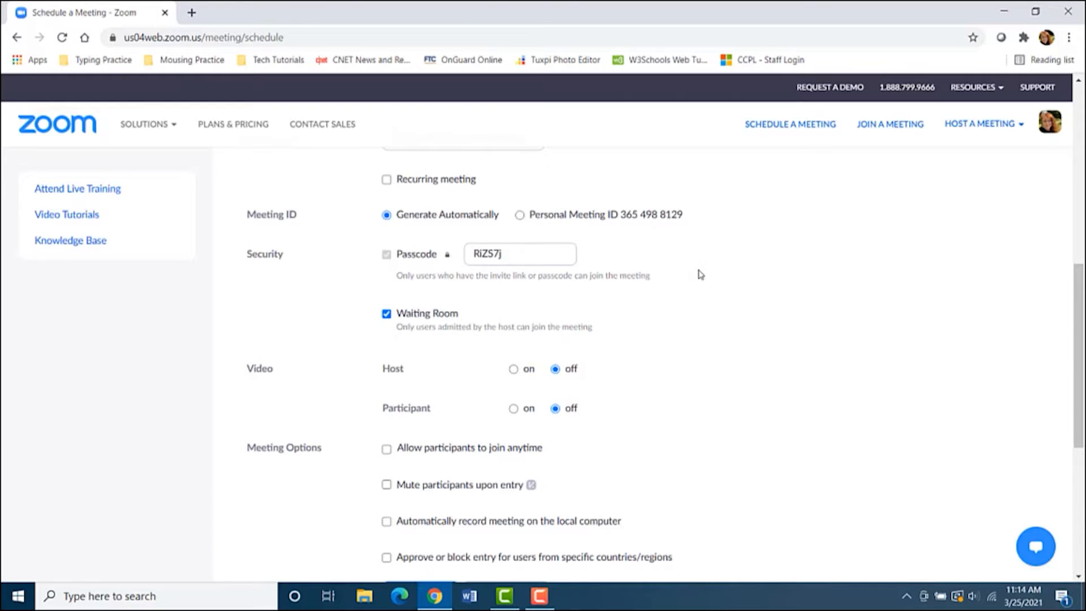
{"action": "scroll", "coordinate": [701, 274], "scroll_direction": "down", "scroll_amount": 1}
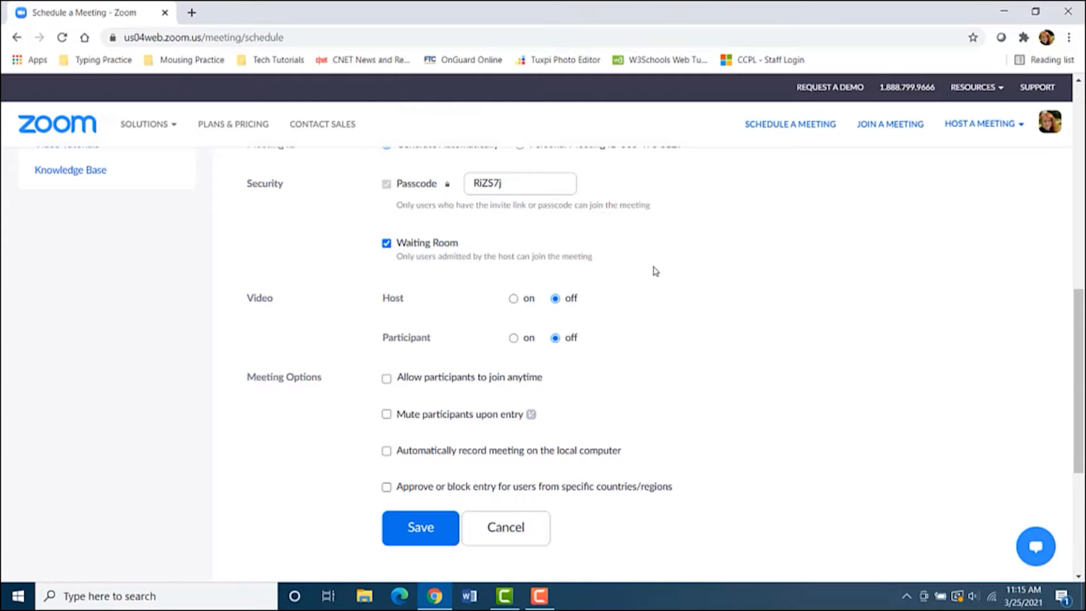
{"action": "scroll", "coordinate": [656, 271], "scroll_direction": "down", "scroll_amount": 1}
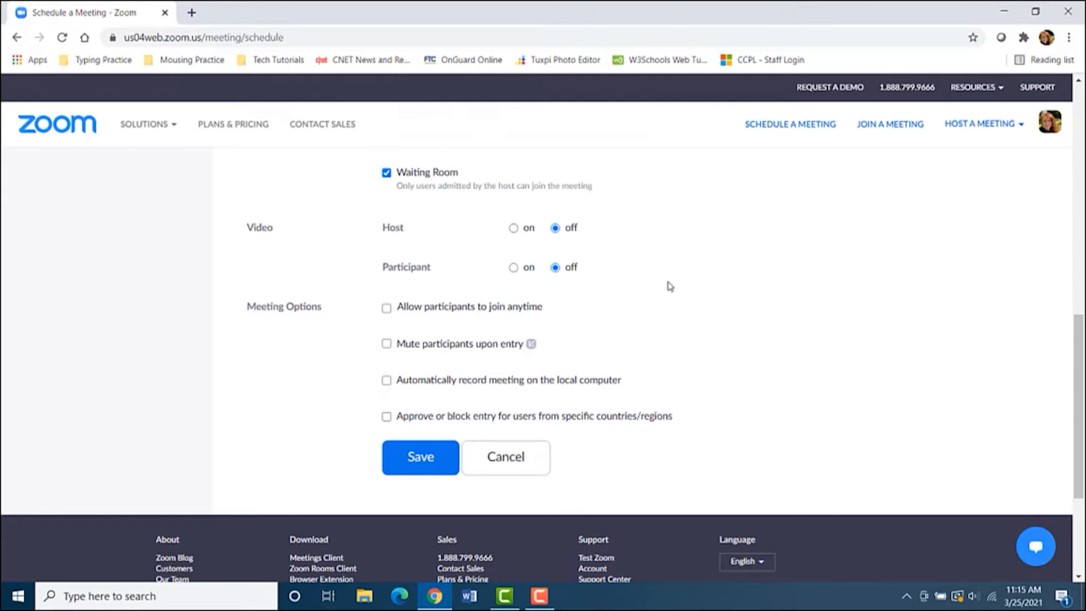
{"action": "scroll", "coordinate": [665, 284], "scroll_direction": "down", "scroll_amount": 1}
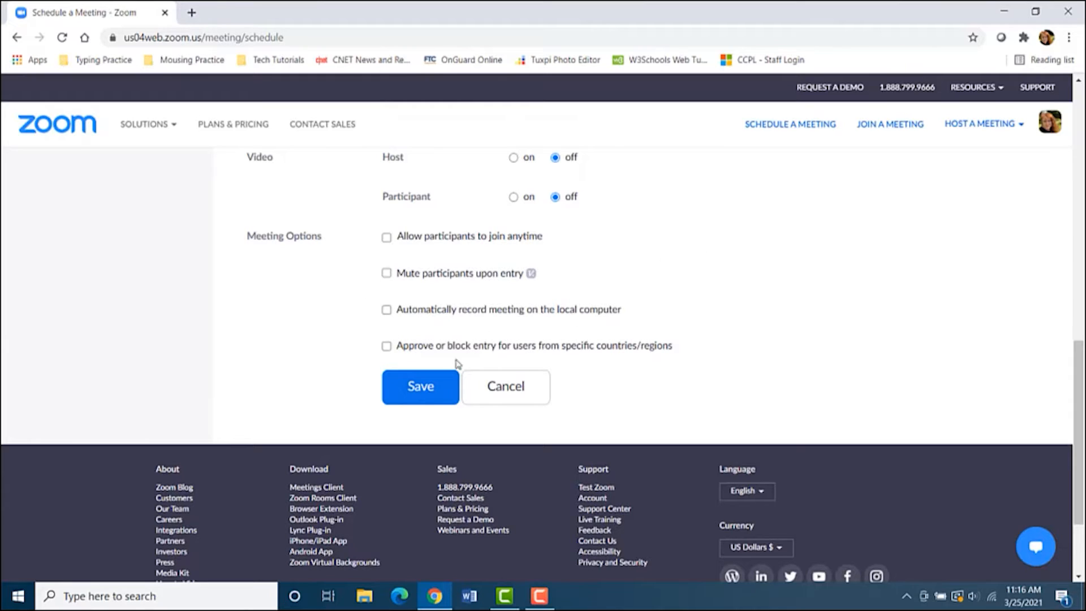
Save the Party Planning meeting and review its time, meeting ID and invite link
{"action": "left_click", "coordinate": [421, 390]}
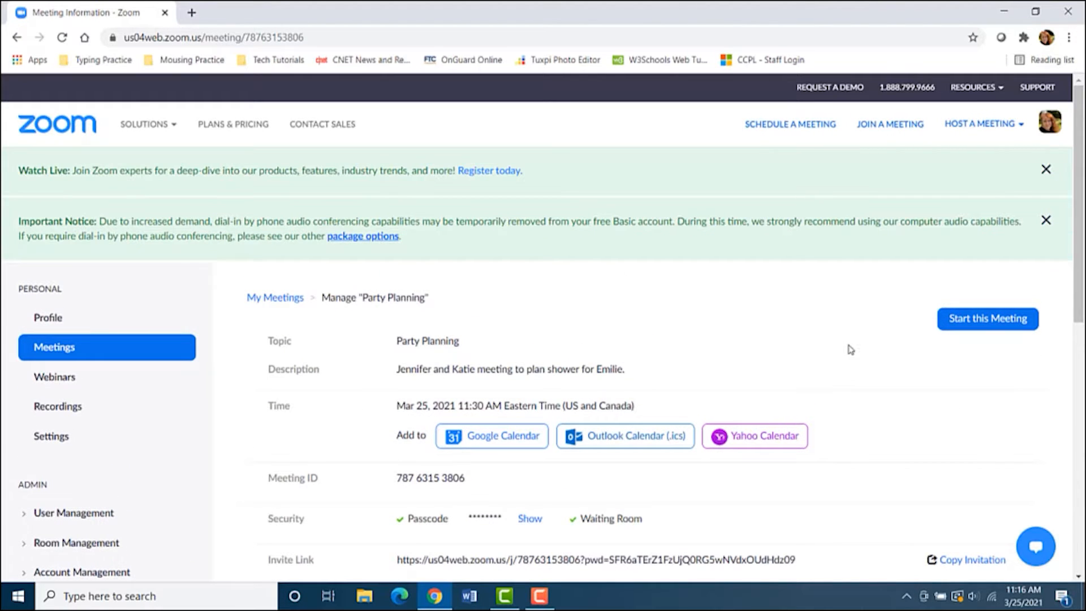
{"action": "scroll", "coordinate": [868, 356], "scroll_direction": "down", "scroll_amount": 1}
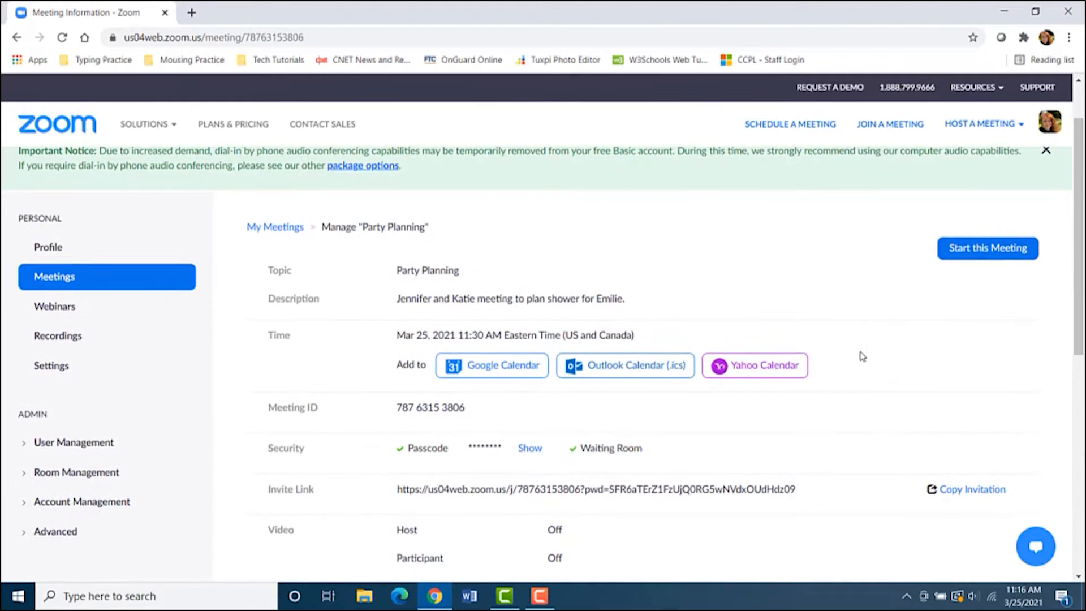
{"action": "scroll", "coordinate": [858, 356], "scroll_direction": "up", "scroll_amount": 1}
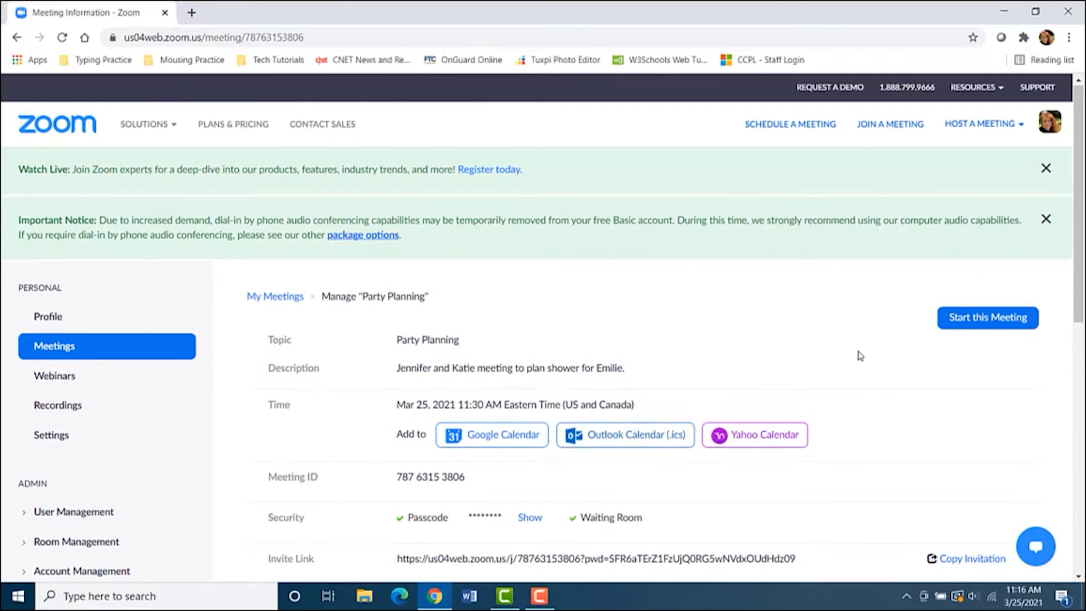
{"action": "scroll", "coordinate": [868, 355], "scroll_direction": "down", "scroll_amount": 1}
{"action": "scroll", "coordinate": [873, 356], "scroll_direction": "down", "scroll_amount": 1}
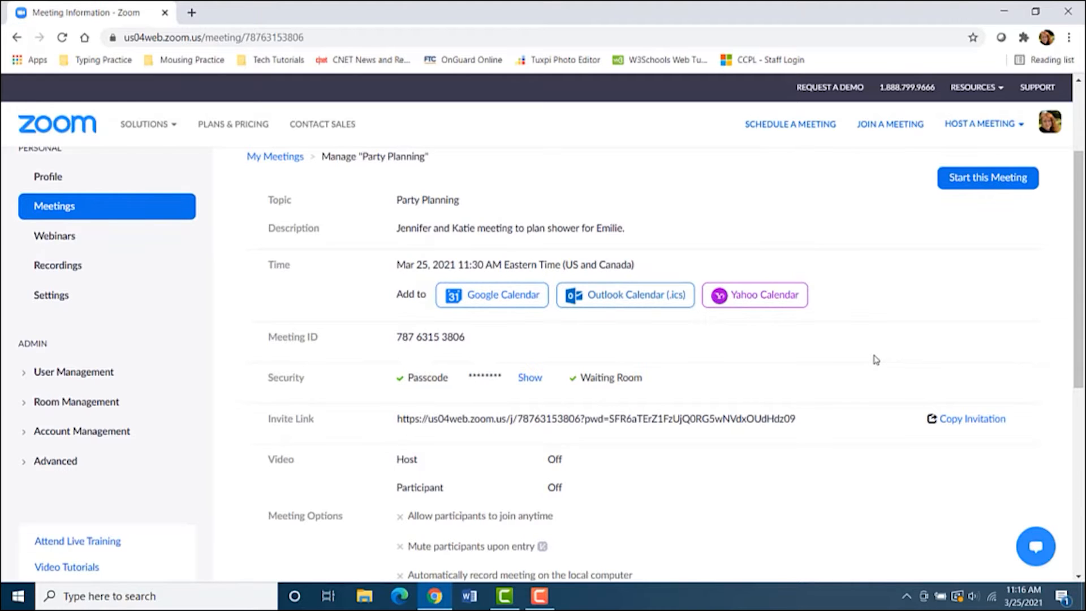
{"action": "scroll", "coordinate": [874, 358], "scroll_direction": "down", "scroll_amount": 2}
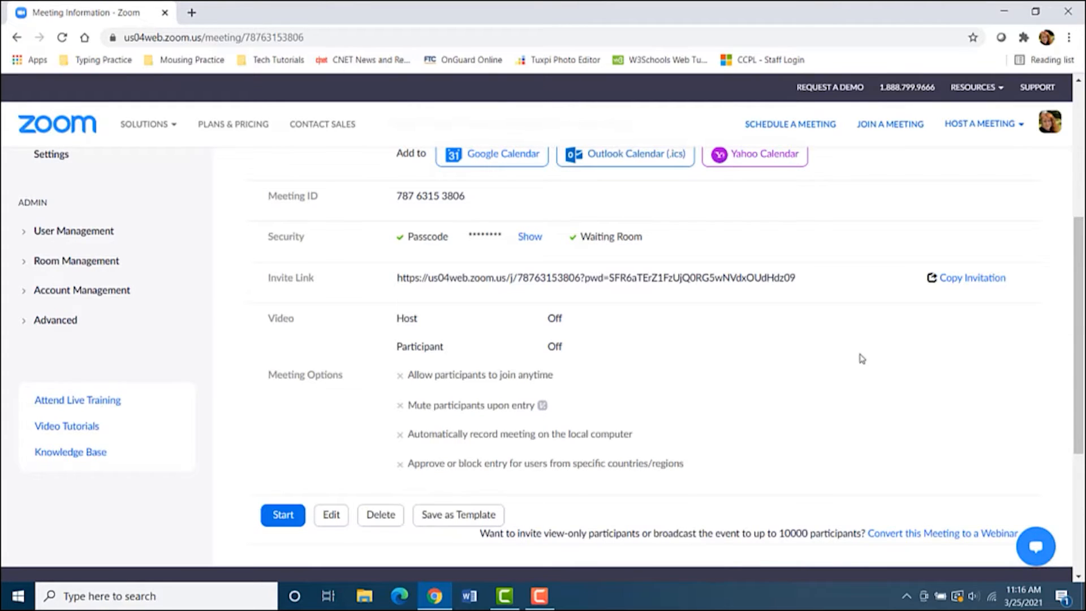
{"action": "scroll", "coordinate": [854, 350], "scroll_direction": "up", "scroll_amount": 1}
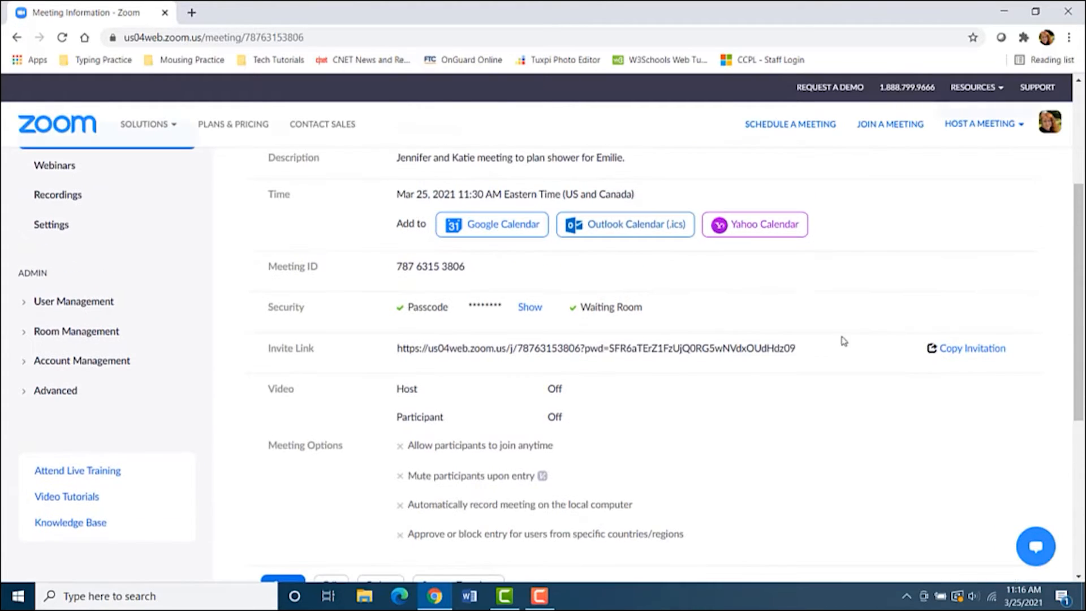
Copy the full Party Planning meeting invitation, then open a new browser tab
{"action": "left_click", "coordinate": [972, 349]}
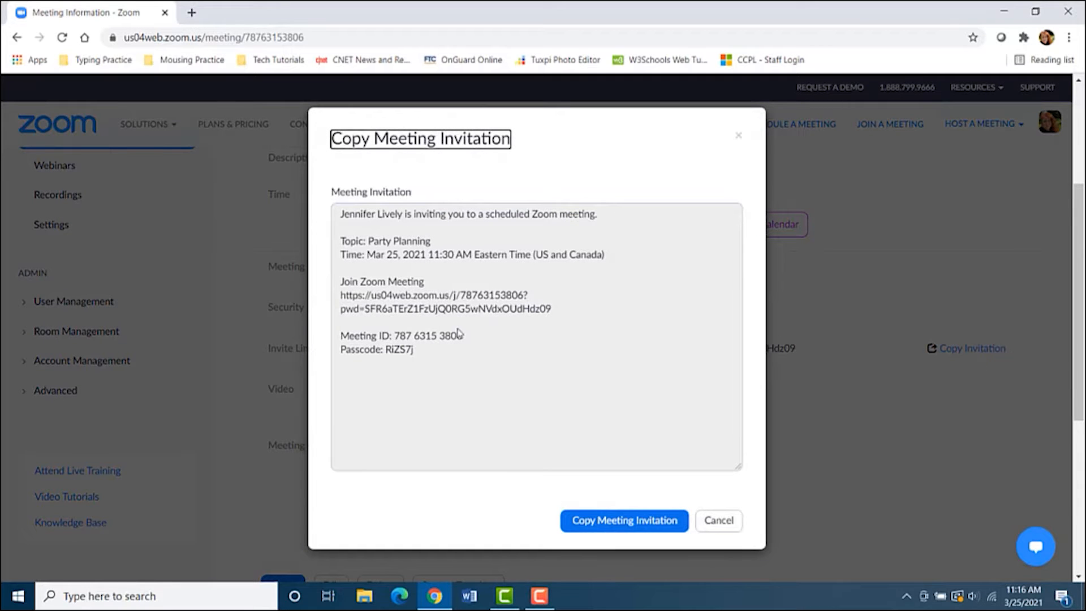
{"action": "left_click", "coordinate": [621, 521]}
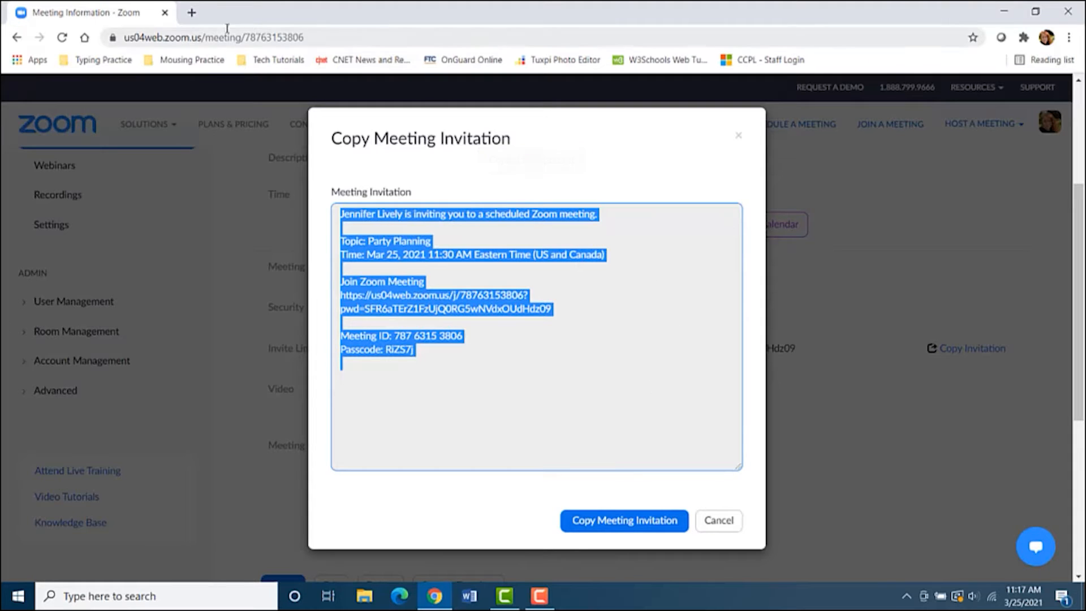
{"action": "left_click", "coordinate": [192, 14]}
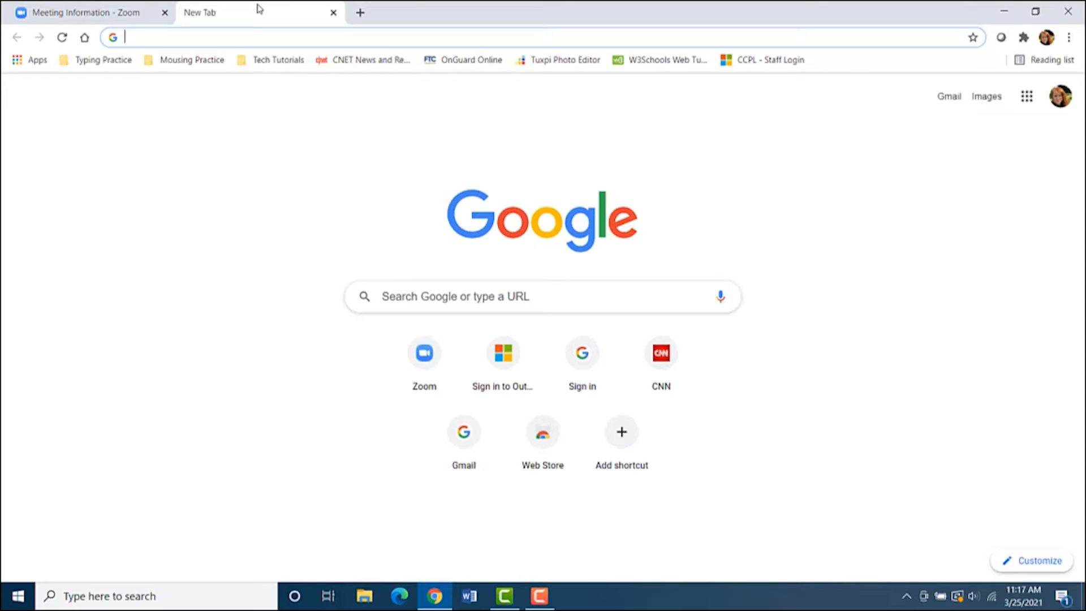
Compose a Gmail message to the two recipients with subject 'Zoom Planning Meeting'
{"action": "left_click", "coordinate": [944, 100]}
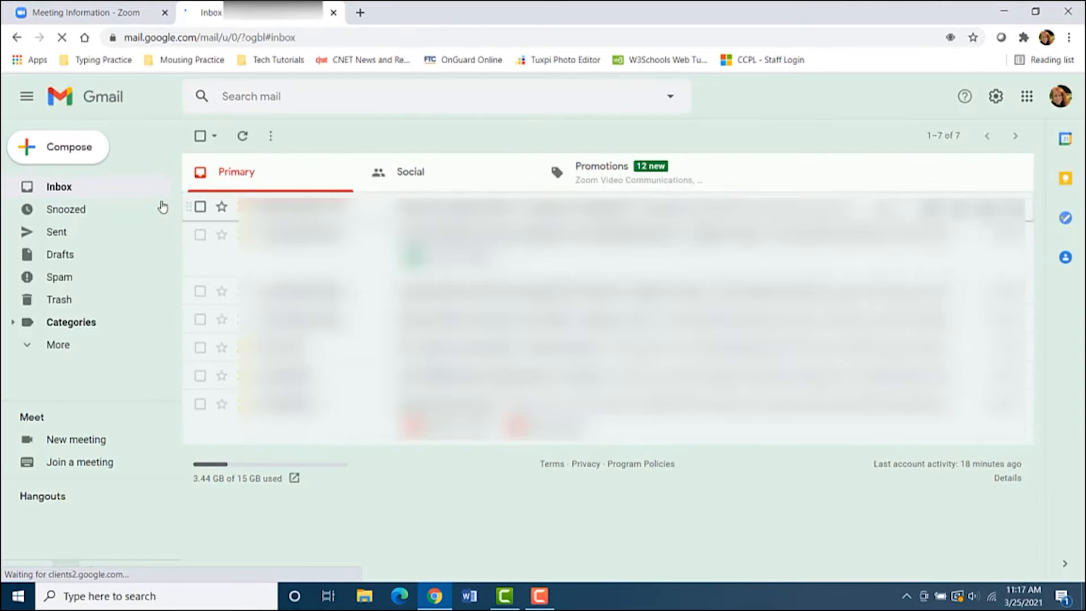
{"action": "left_click", "coordinate": [58, 151]}
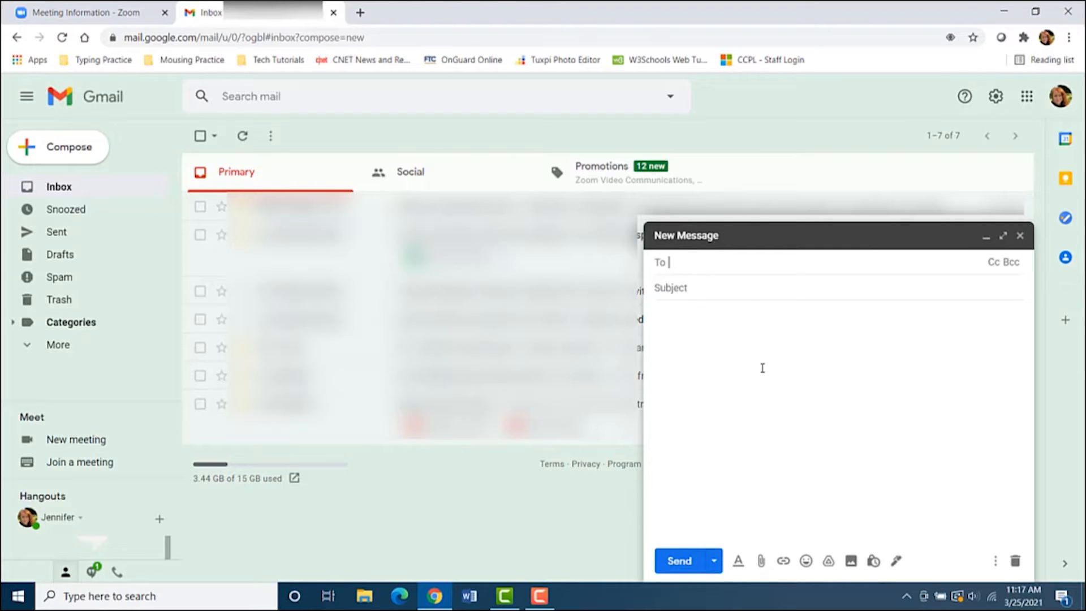
{"action": "key", "text": "Return"}
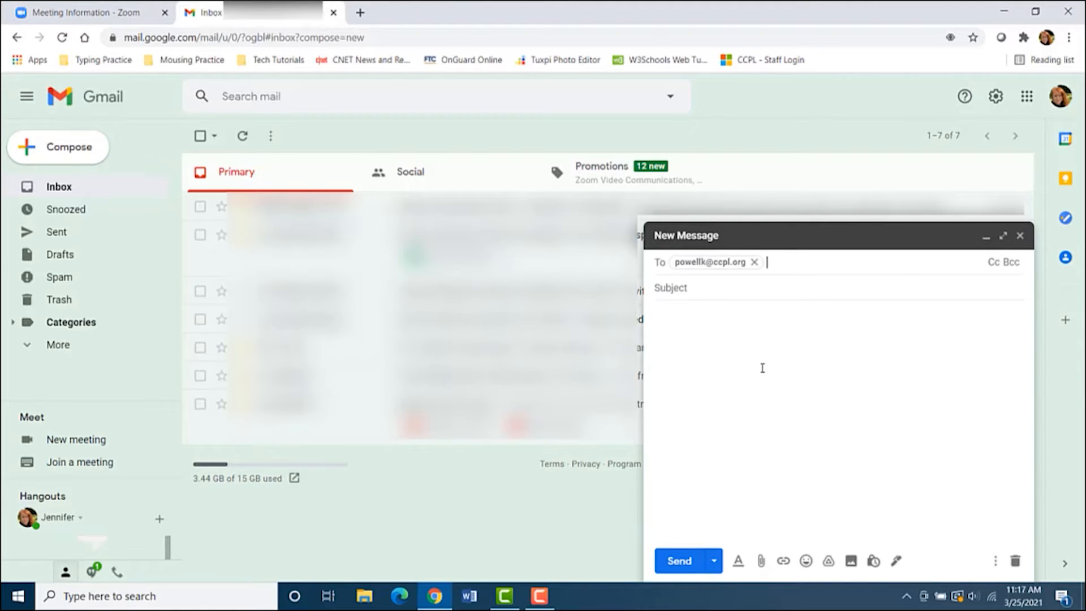
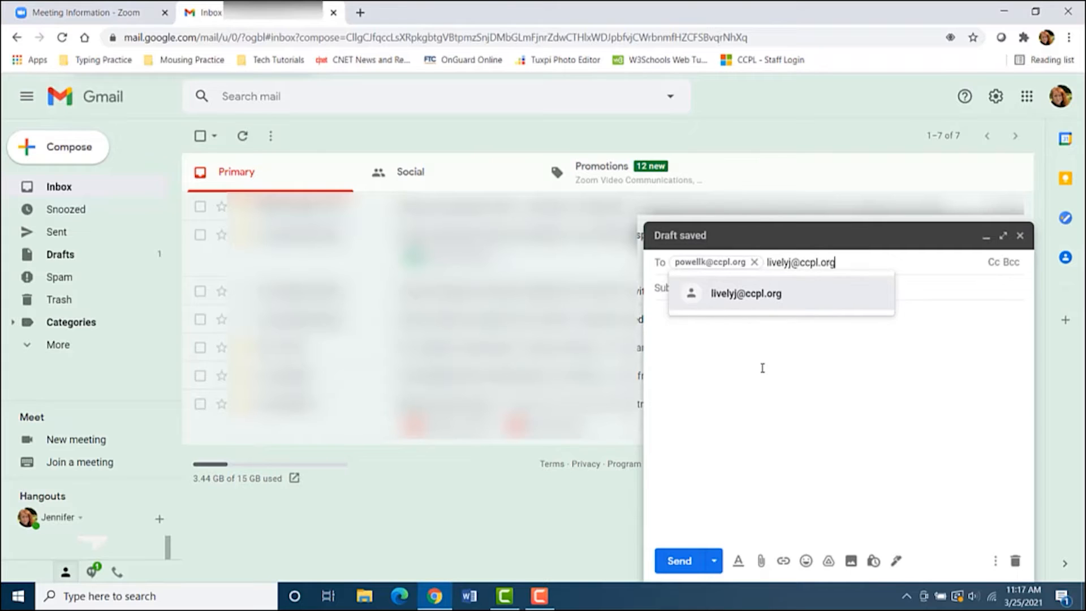
{"action": "key", "text": "Return"}
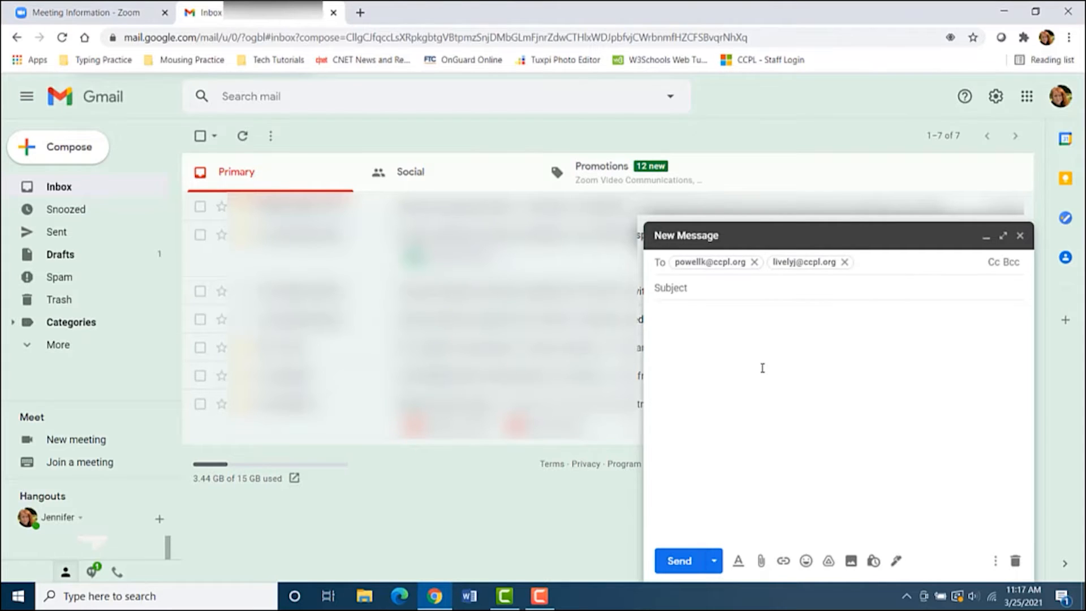
{"action": "key", "text": "Tab"}
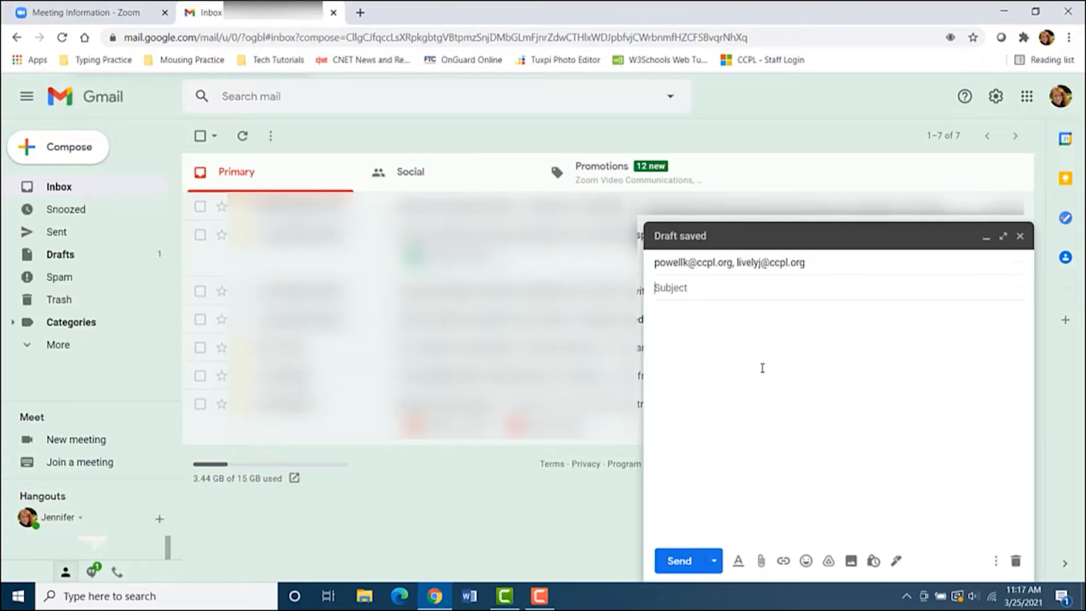
{"action": "type", "text": "Zoom Plan"}
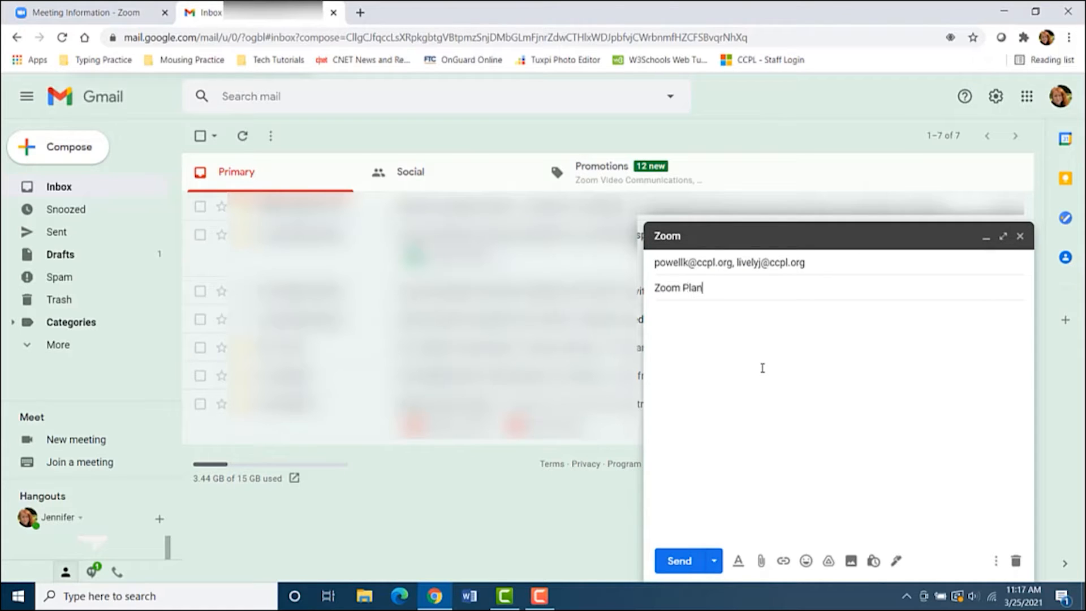
{"action": "type", "text": "ning Meeting"}
Paste the copied meeting invitation into the body, add a blank line after the link, and send
{"action": "key", "text": "Tab"}
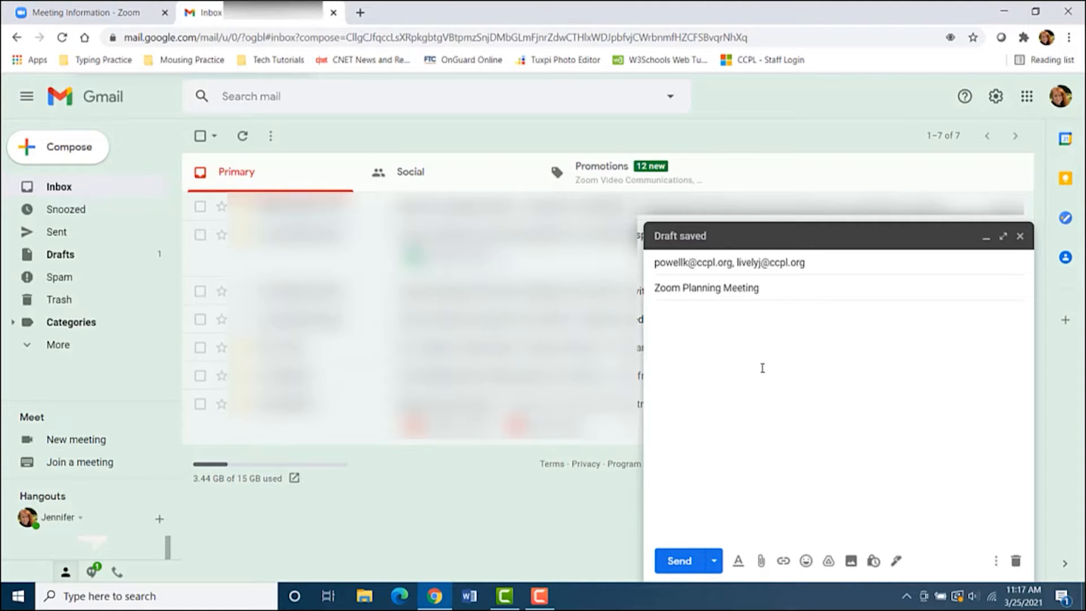
{"action": "key", "text": "ctrl+v"}
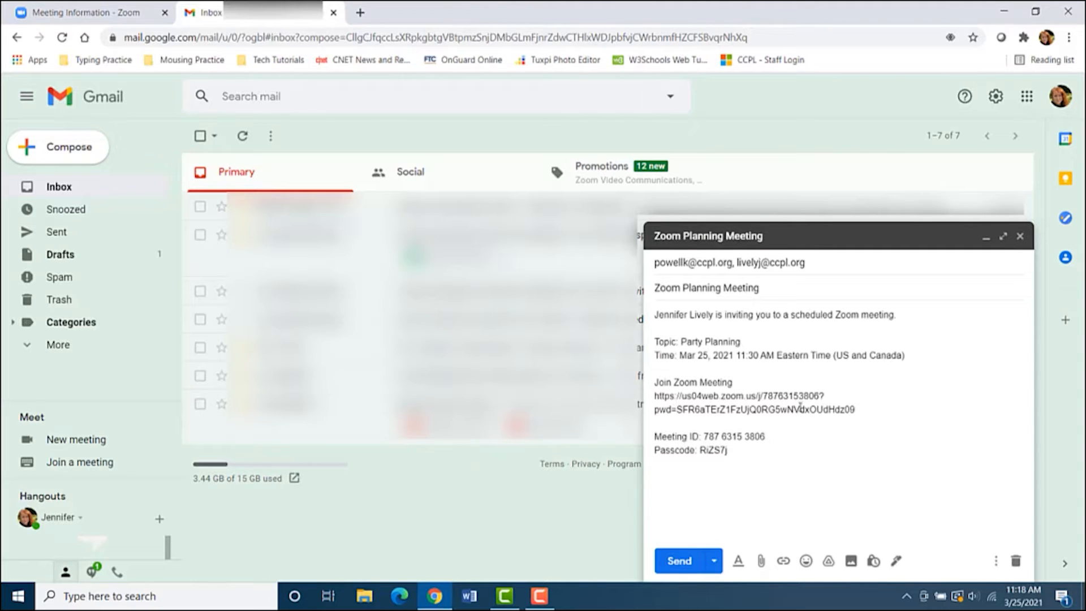
{"action": "left_click", "coordinate": [858, 407]}
{"action": "key", "text": "Return"}
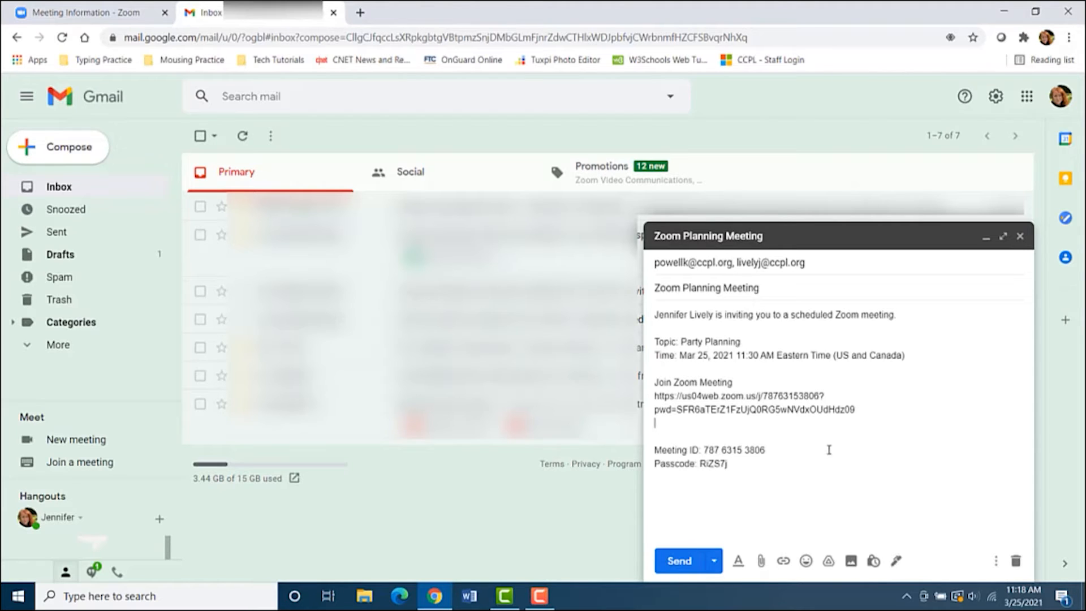
{"action": "left_click", "coordinate": [677, 563]}
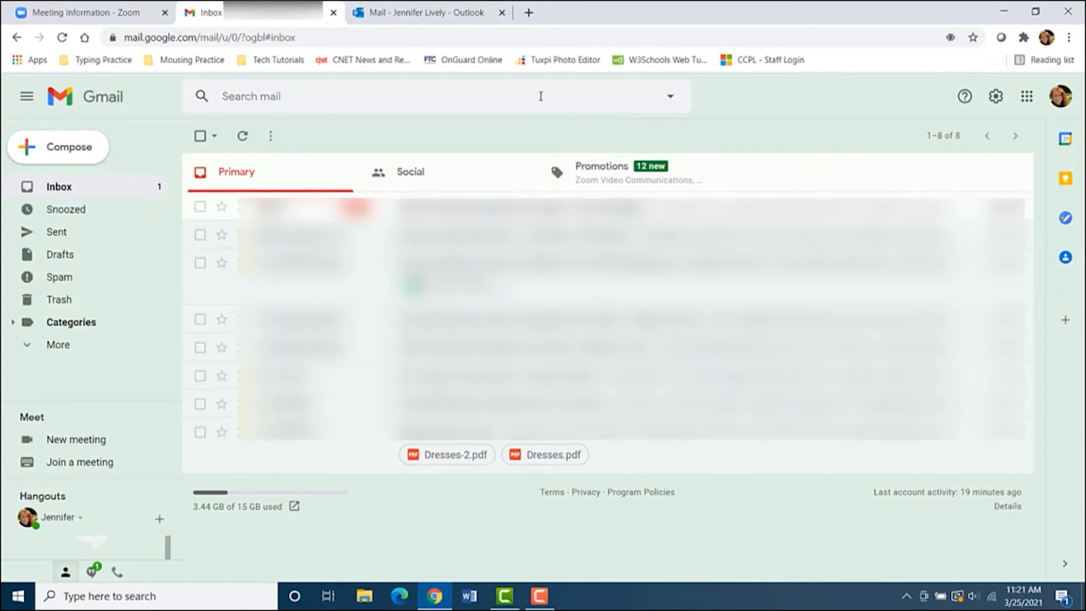
Pop out the received Zoom Planning Meeting email in Outlook, then return to the Zoom page
{"action": "left_click", "coordinate": [433, 18]}
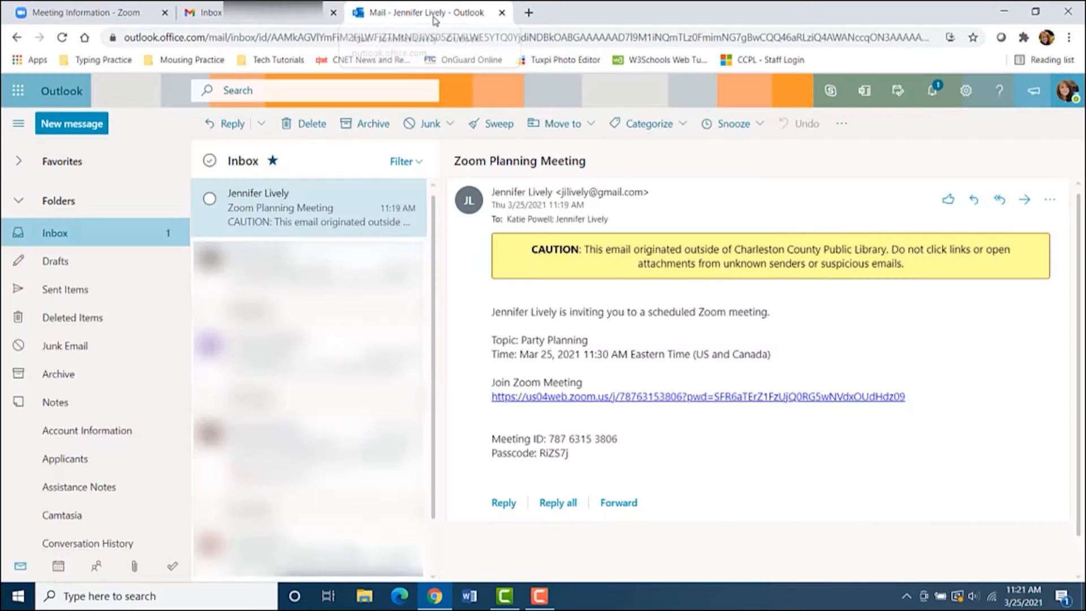
{"action": "double_click", "coordinate": [309, 216]}
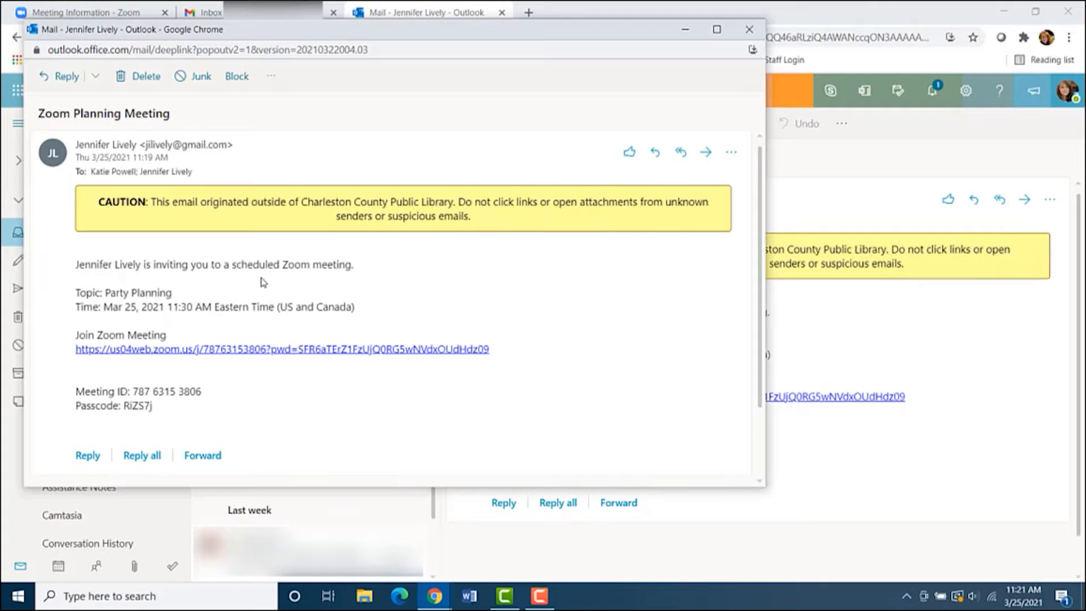
{"action": "scroll", "coordinate": [264, 282], "scroll_direction": "down", "scroll_amount": 1}
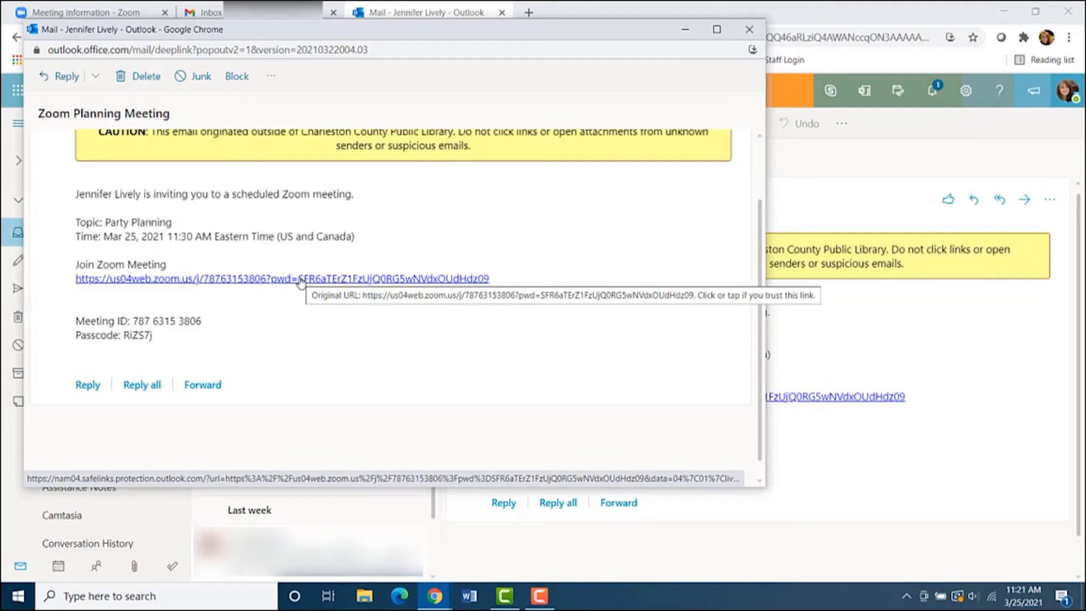
{"action": "left_click", "coordinate": [111, 12]}
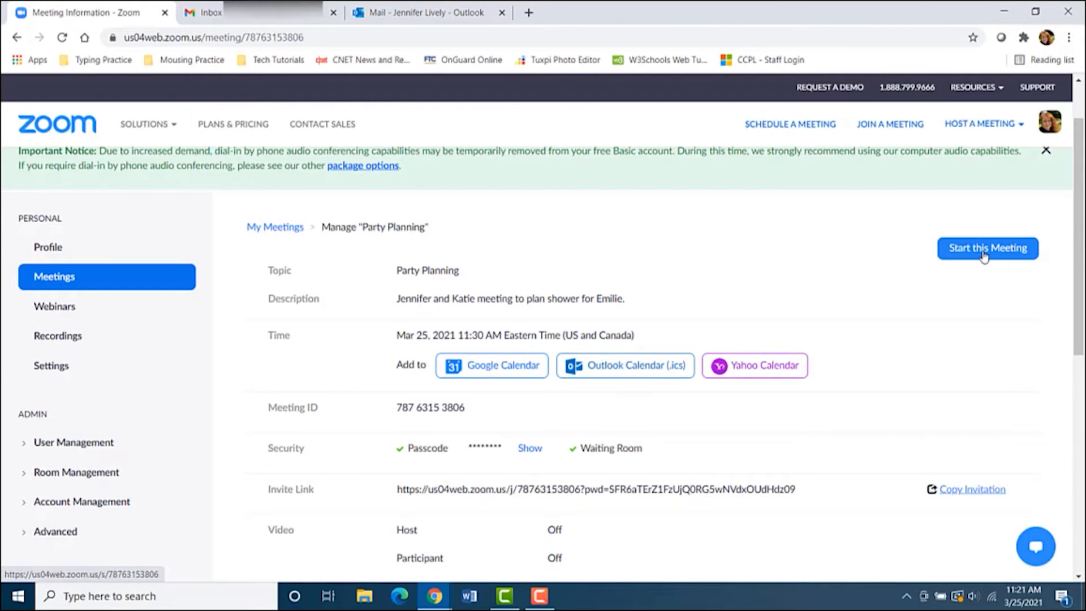
Start the Party Planning meeting from its web portal meeting page
{"action": "left_click", "coordinate": [986, 254]}
{"action": "left_click", "coordinate": [978, 254]}
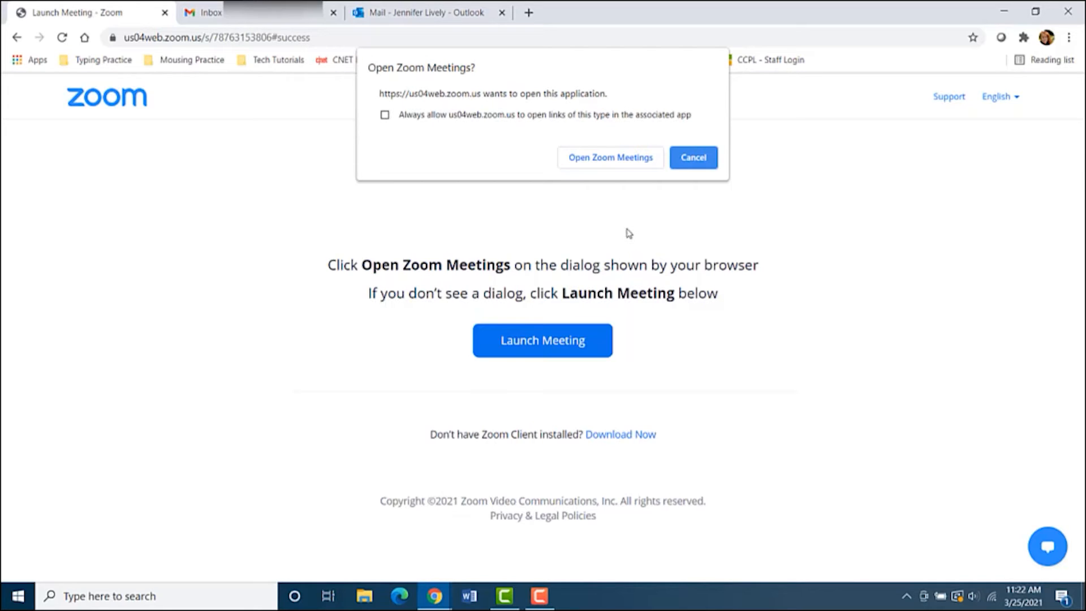
Open the meeting in the Zoom app, join with computer audio, and maximize the window
{"action": "left_click", "coordinate": [609, 162]}
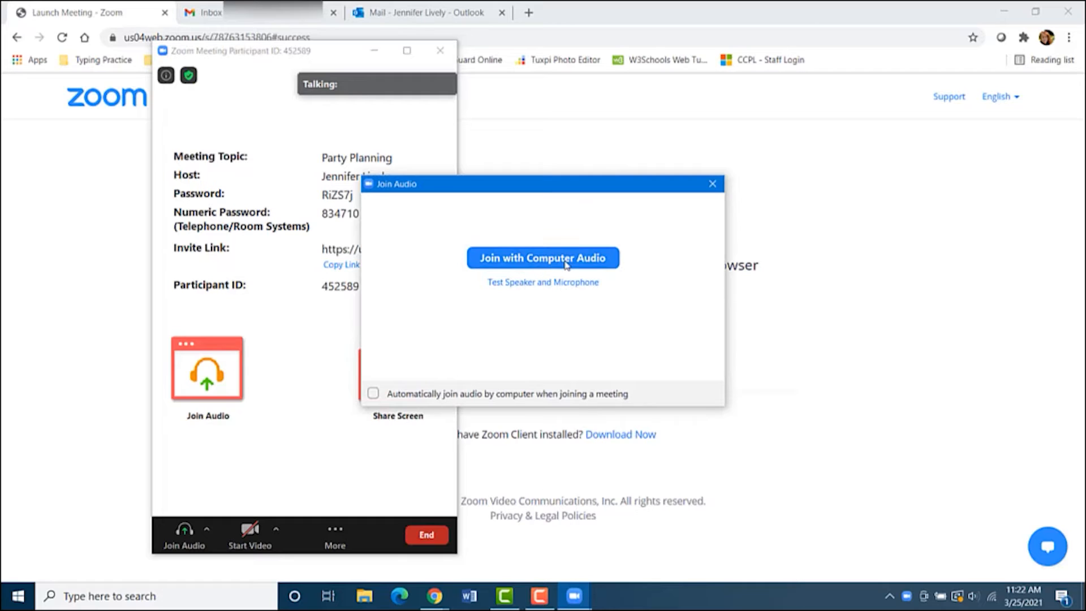
{"action": "left_click", "coordinate": [534, 262]}
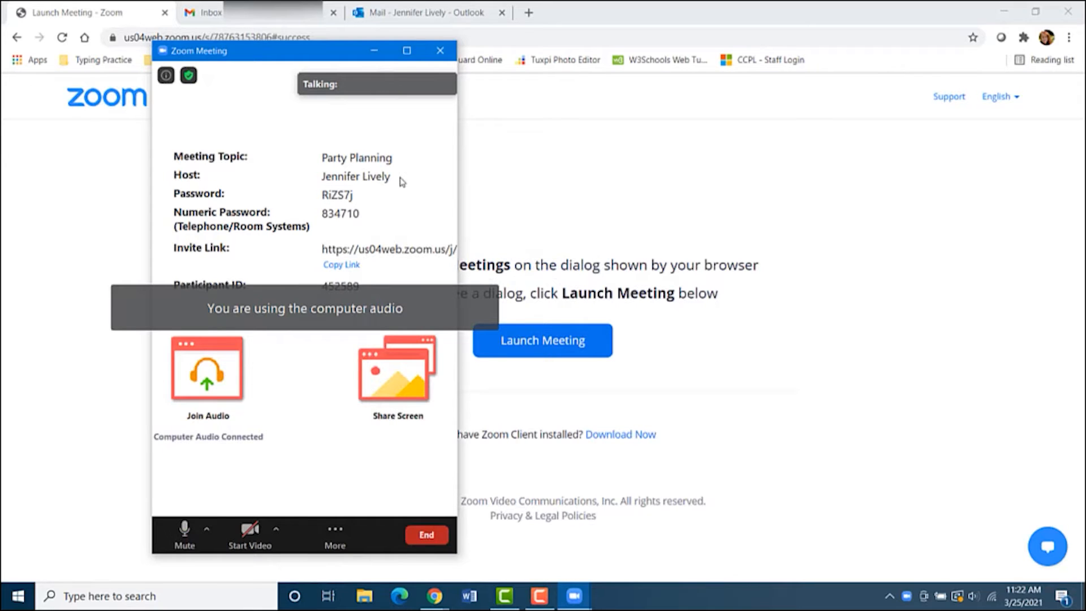
{"action": "left_click", "coordinate": [407, 51]}
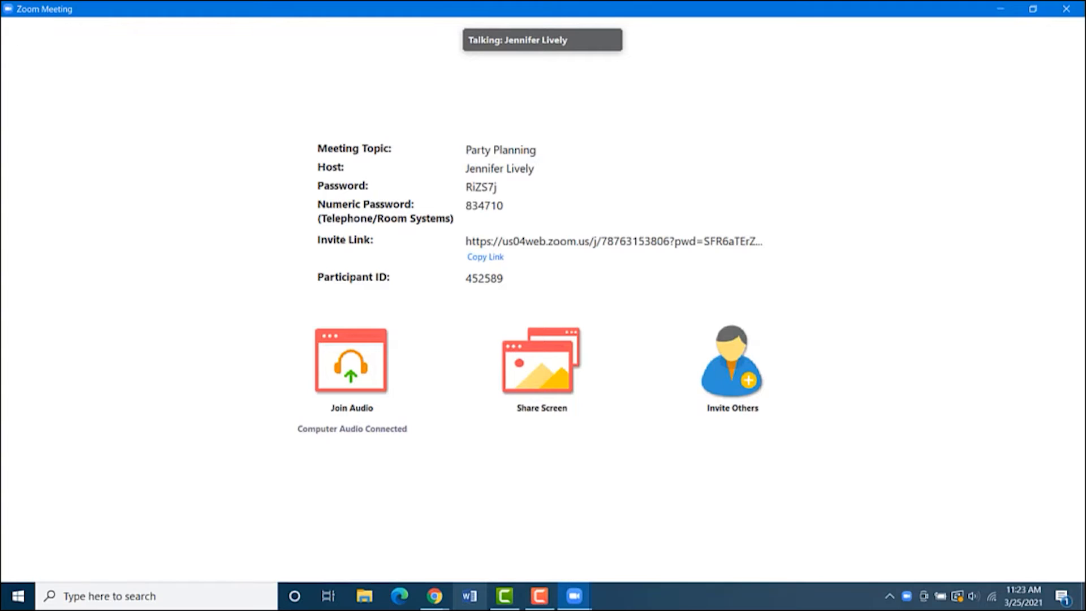
Open the Join Zoom Meeting link from the Outlook invitation, then return to the meeting
{"action": "mouse_move", "coordinate": [435, 597]}
{"action": "left_click", "coordinate": [503, 543]}
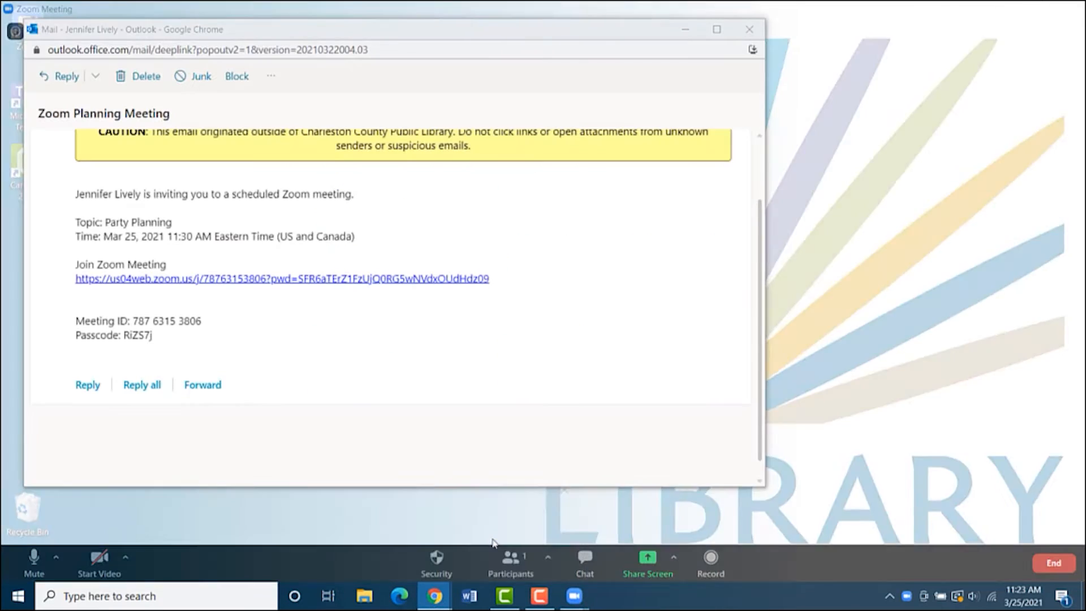
{"action": "left_click", "coordinate": [310, 278]}
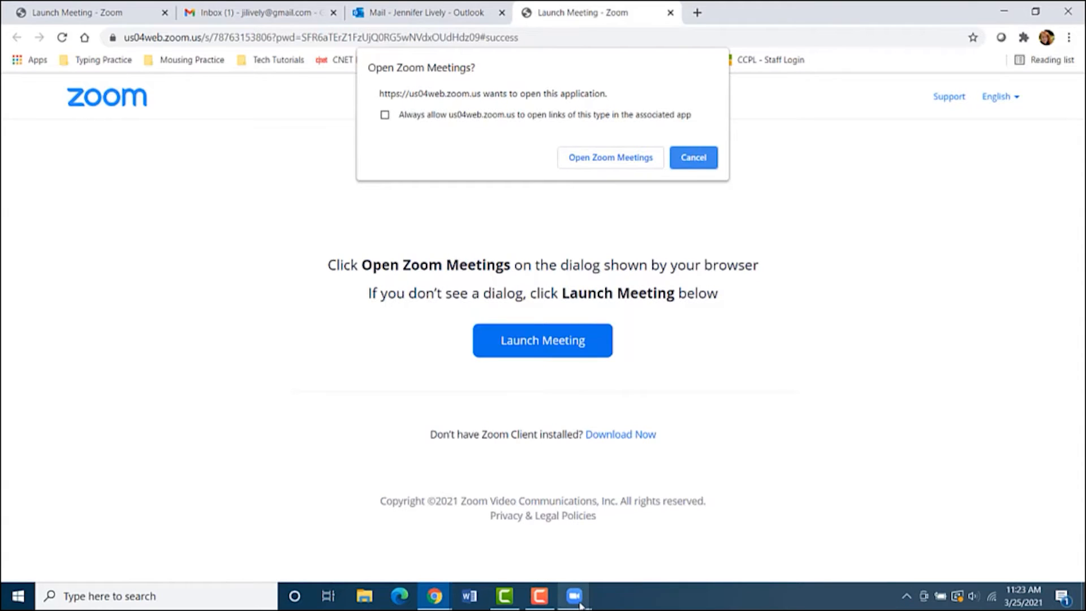
{"action": "mouse_move", "coordinate": [580, 605]}
{"action": "left_click", "coordinate": [596, 532]}
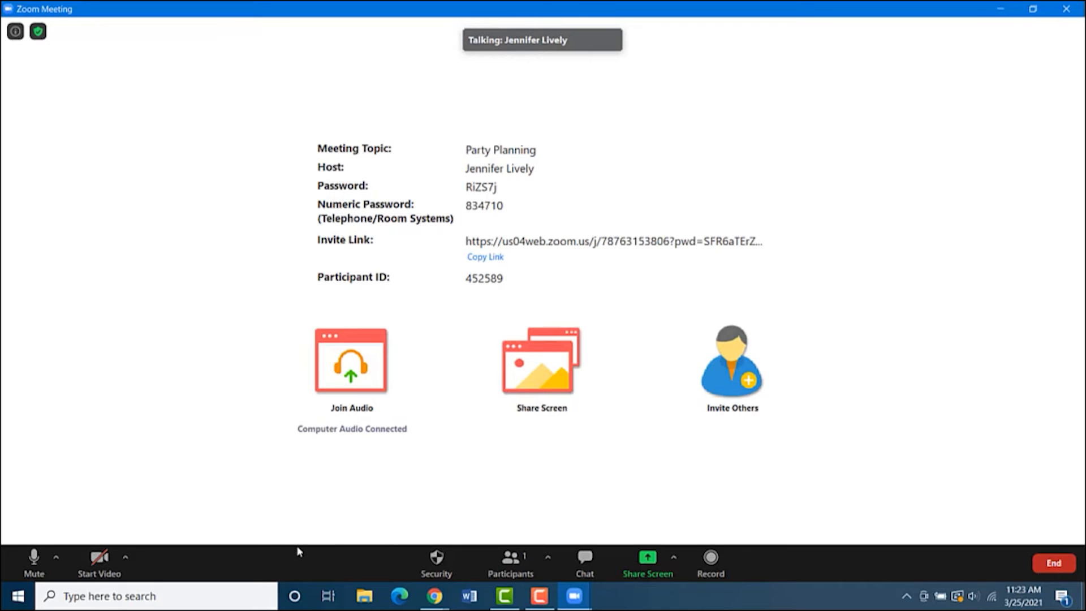
Turn on the camera and test mute and video toggles, ending with video on and mic unmuted
{"action": "left_click", "coordinate": [99, 560]}
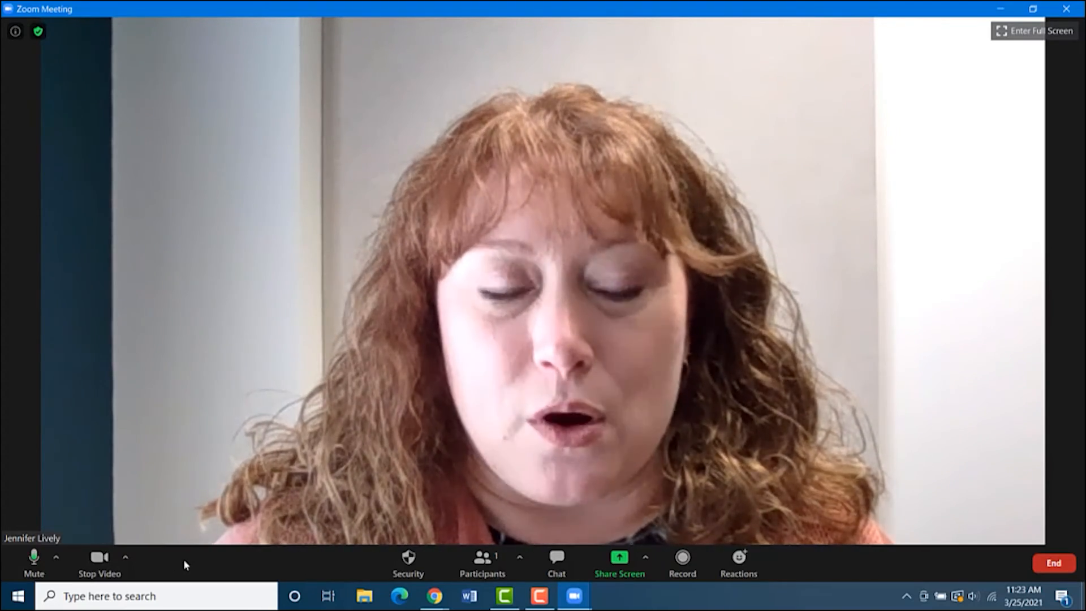
{"action": "left_click", "coordinate": [33, 562]}
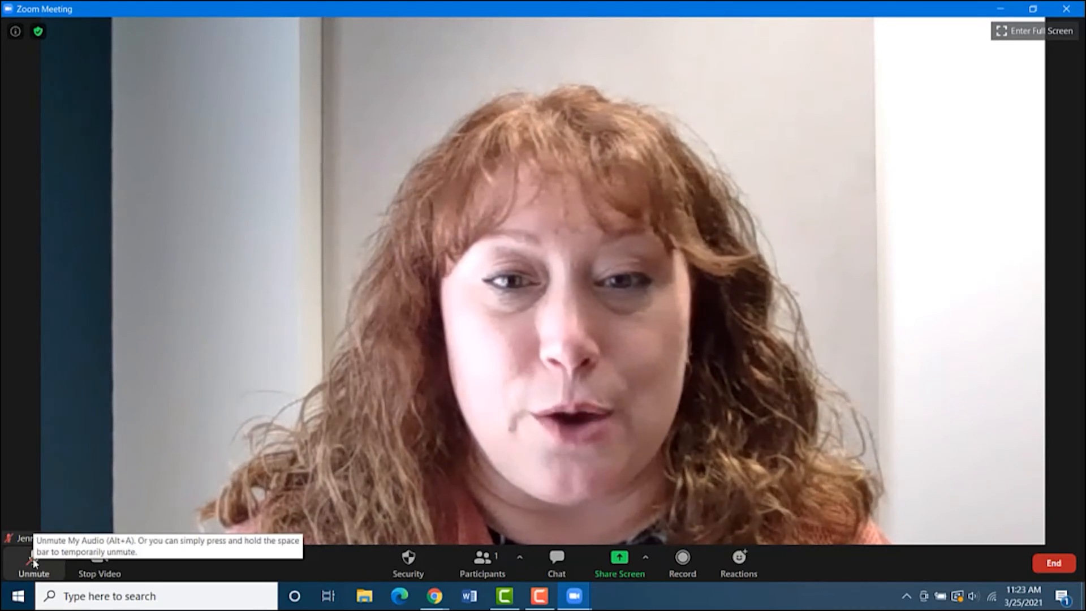
{"action": "left_click", "coordinate": [34, 561]}
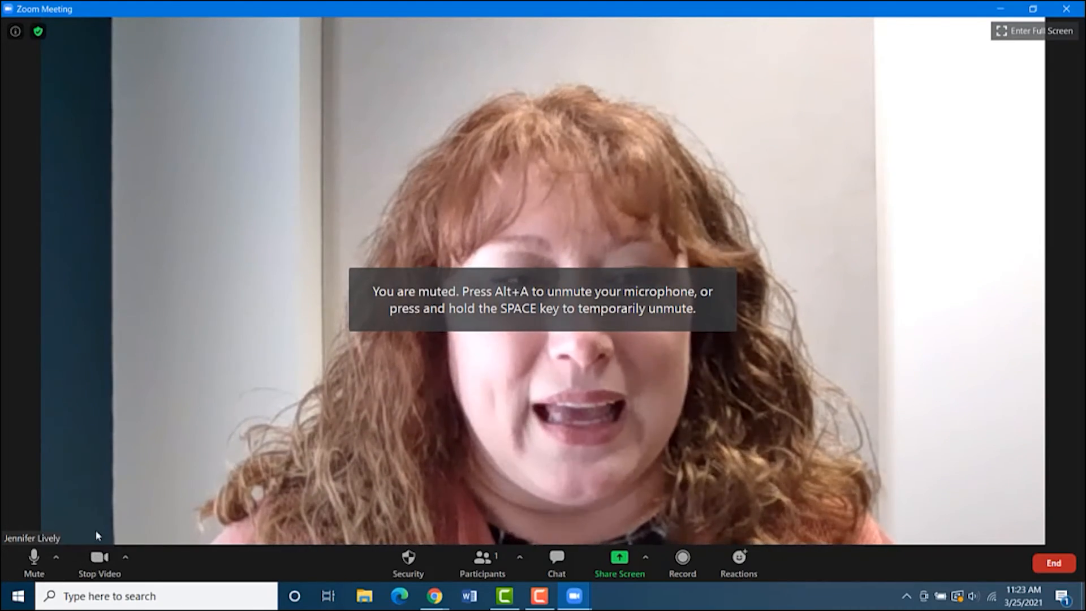
{"action": "left_click", "coordinate": [96, 560]}
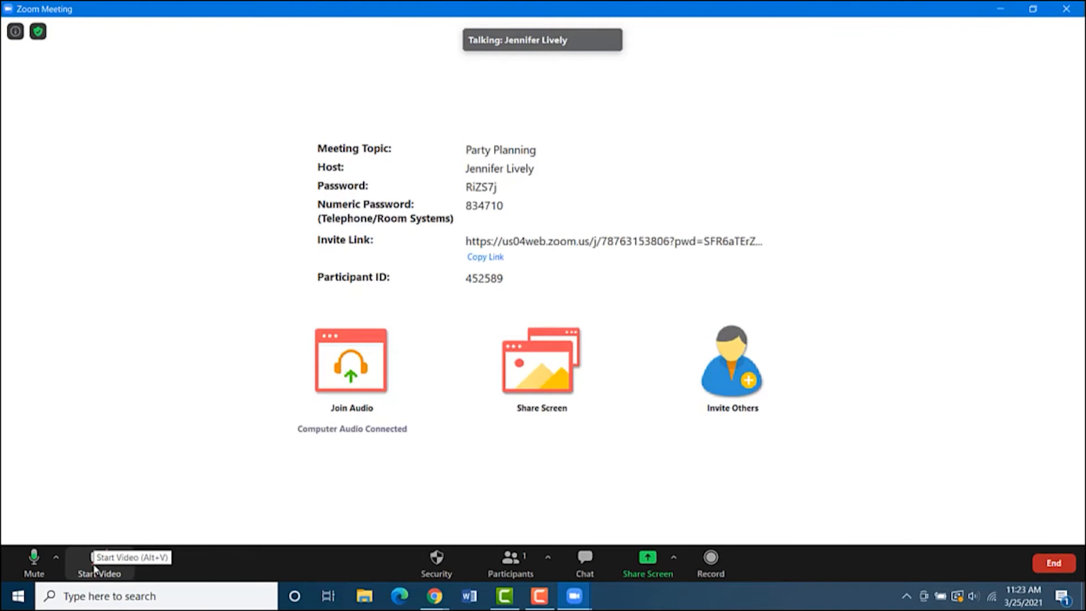
{"action": "left_click", "coordinate": [95, 568]}
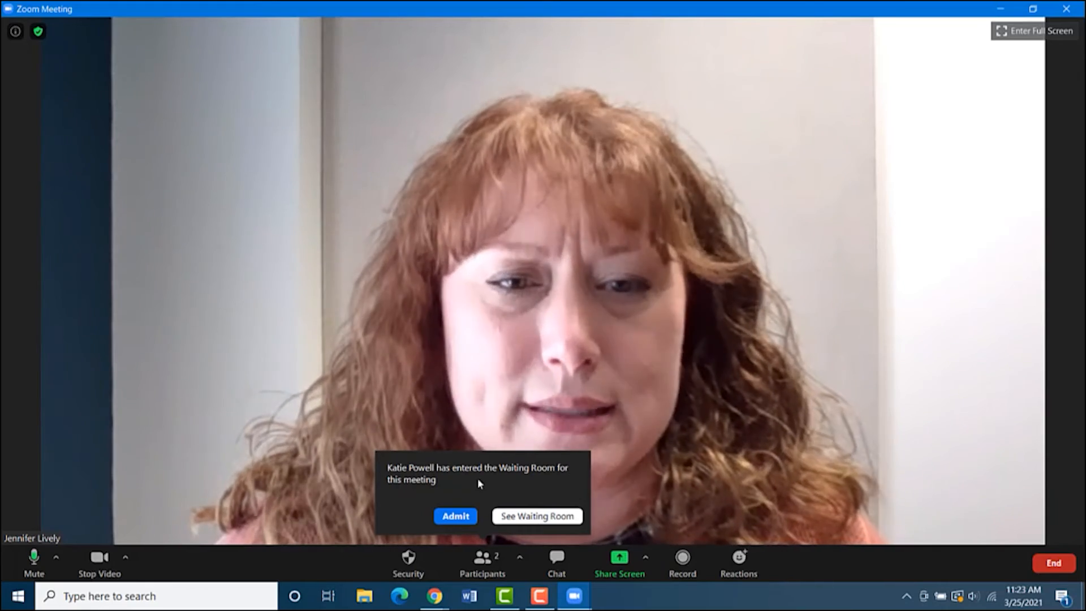
Admit the waiting attendee from the Waiting Room notification
{"action": "left_click", "coordinate": [456, 516]}
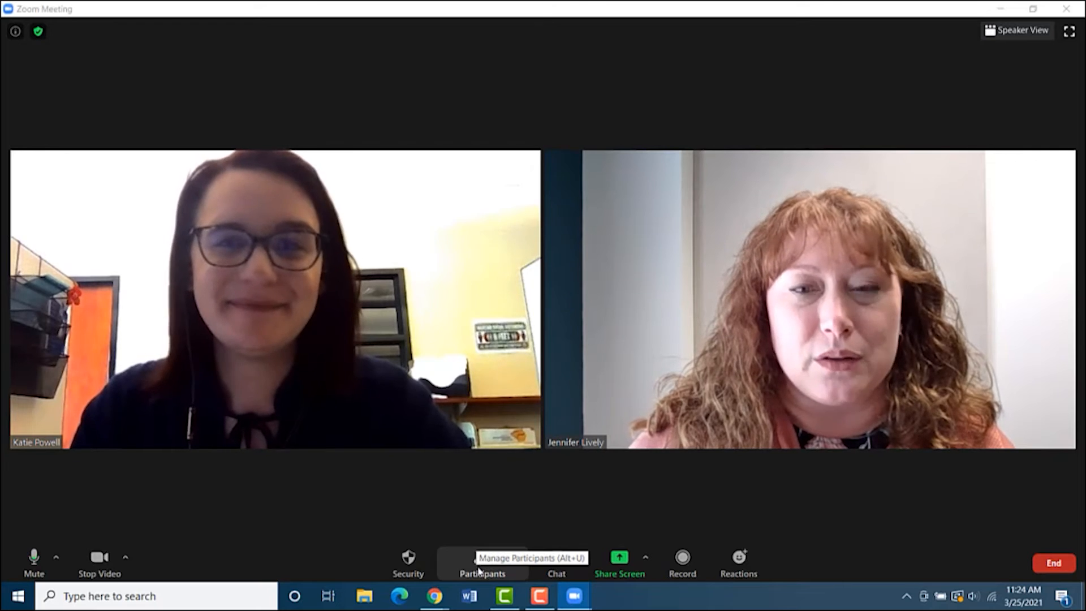
Show the Participants panel listing the host and the admitted attendee
{"action": "left_click", "coordinate": [479, 570]}
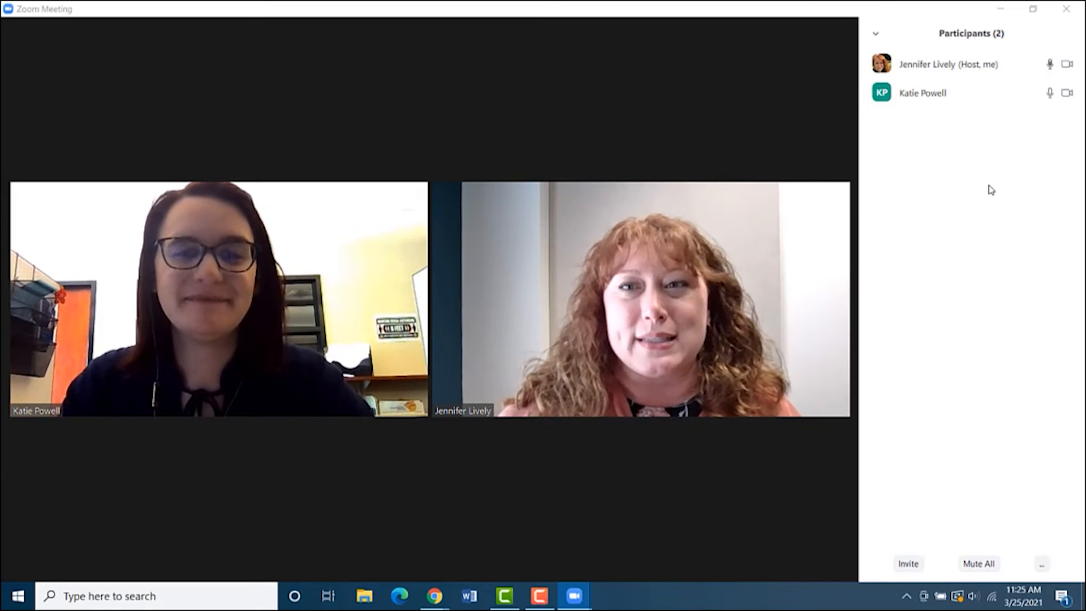
{"action": "mouse_move", "coordinate": [963, 106]}
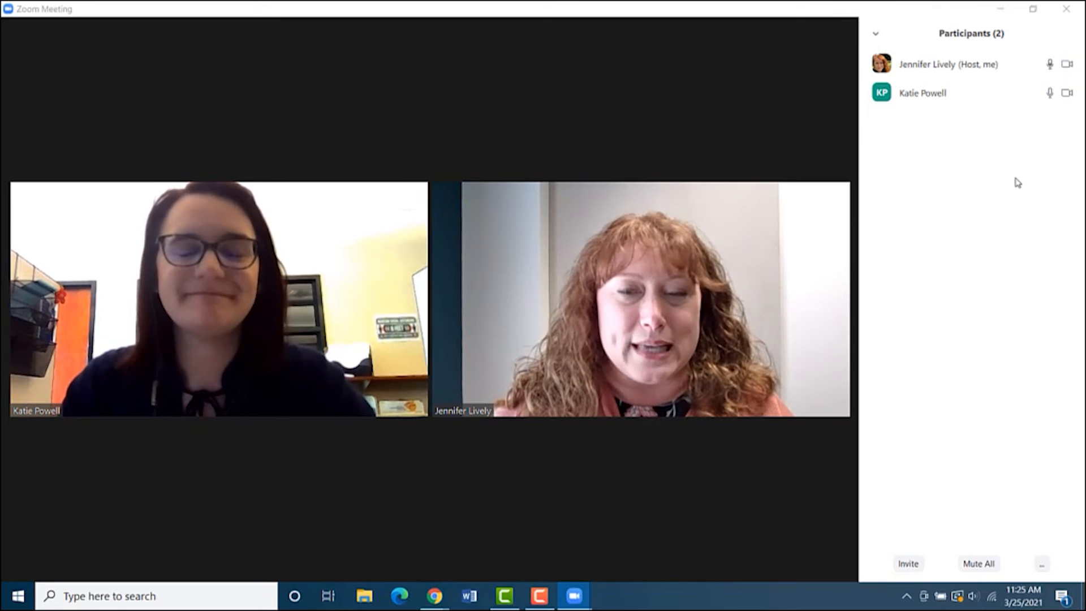
{"action": "mouse_move", "coordinate": [592, 428]}
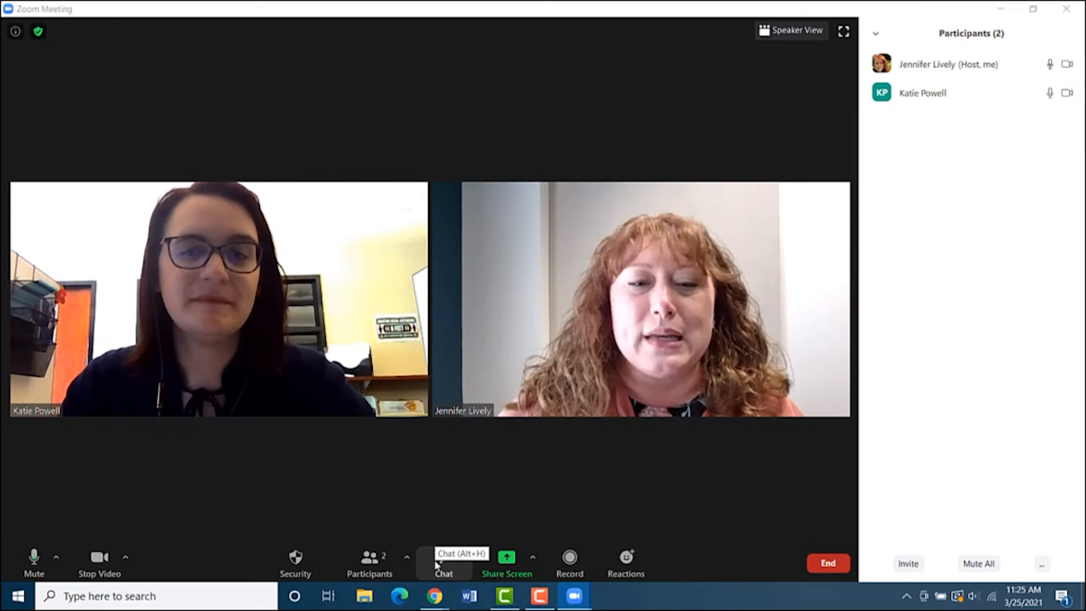
Send 'Hello. Thanks for meeting today.' to Everyone in the meeting chat
{"action": "left_click", "coordinate": [452, 559]}
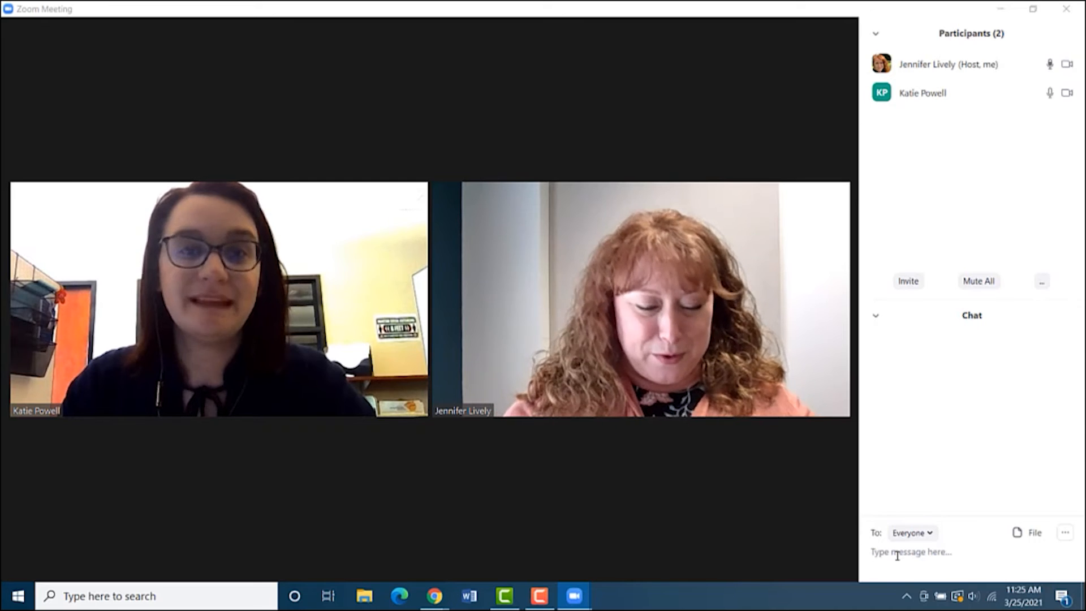
{"action": "type", "text": "Hel"}
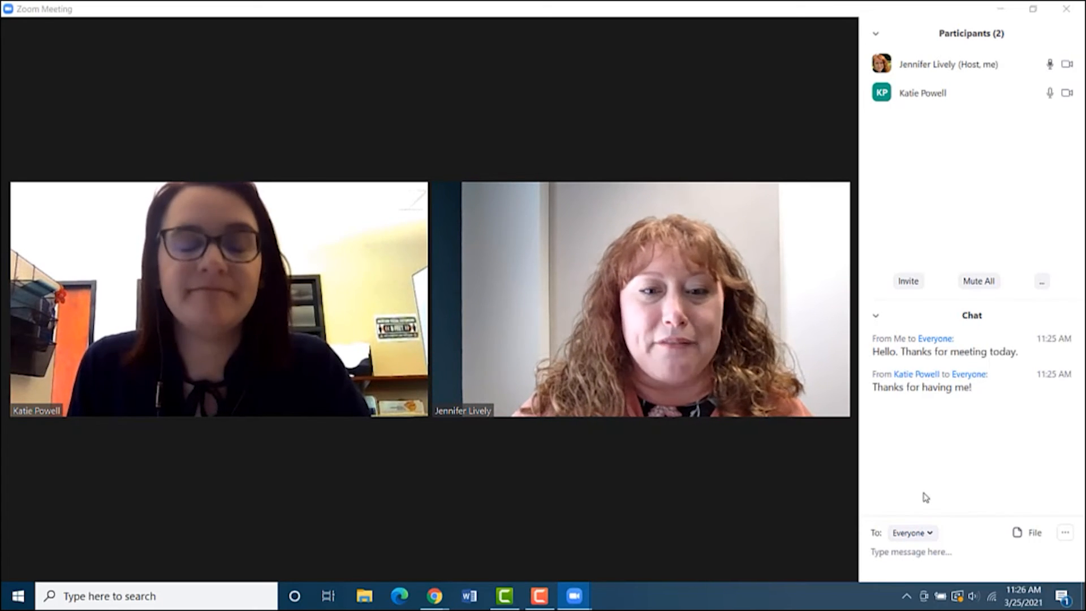
{"action": "mouse_move", "coordinate": [718, 491]}
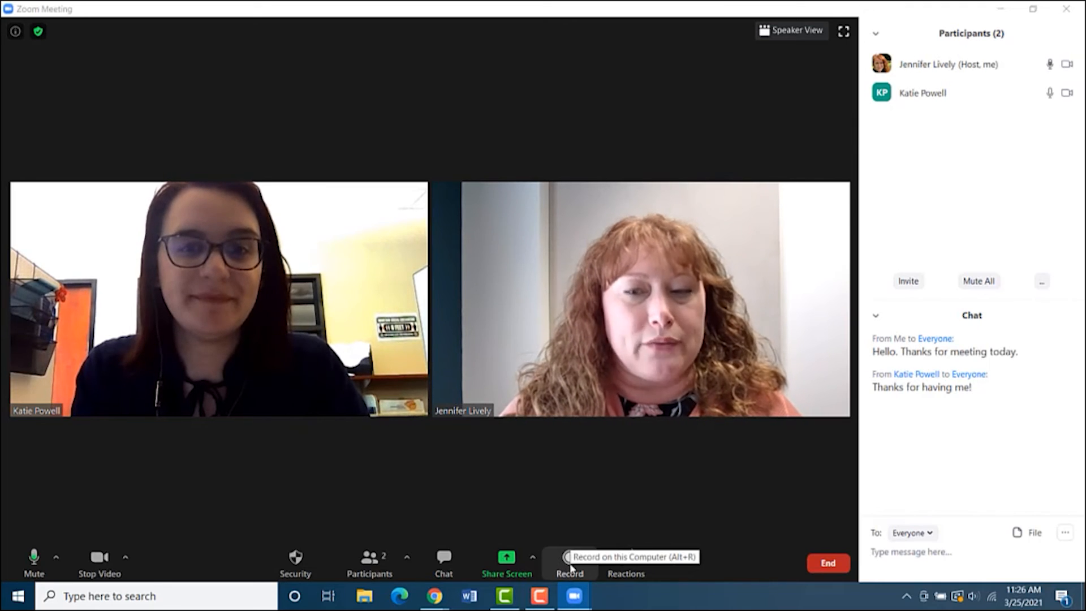
End the Party Planning meeting for all participants
{"action": "mouse_move", "coordinate": [574, 516]}
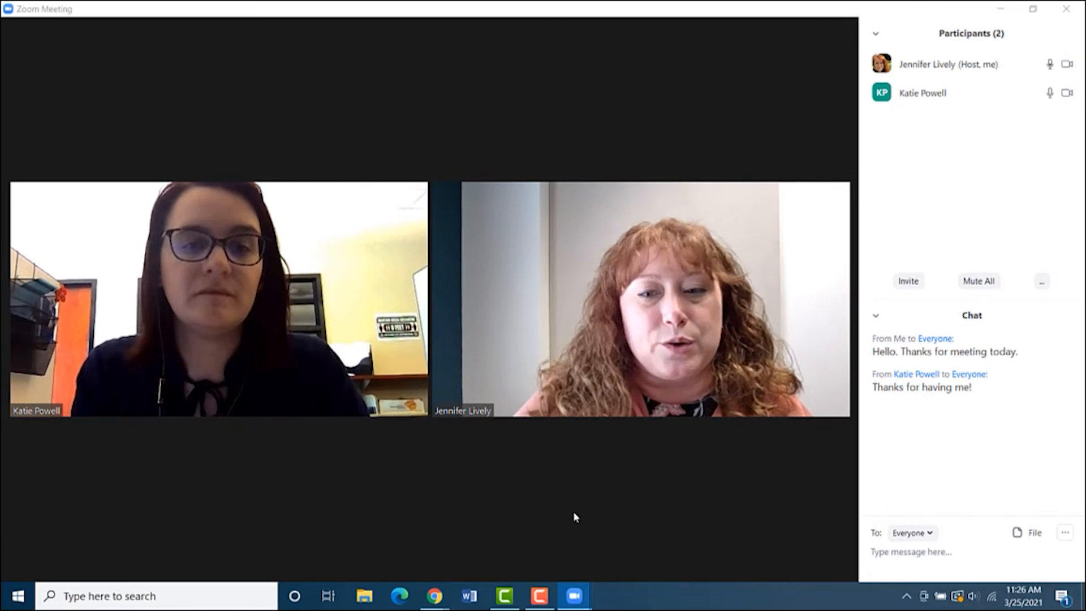
{"action": "mouse_move", "coordinate": [638, 399]}
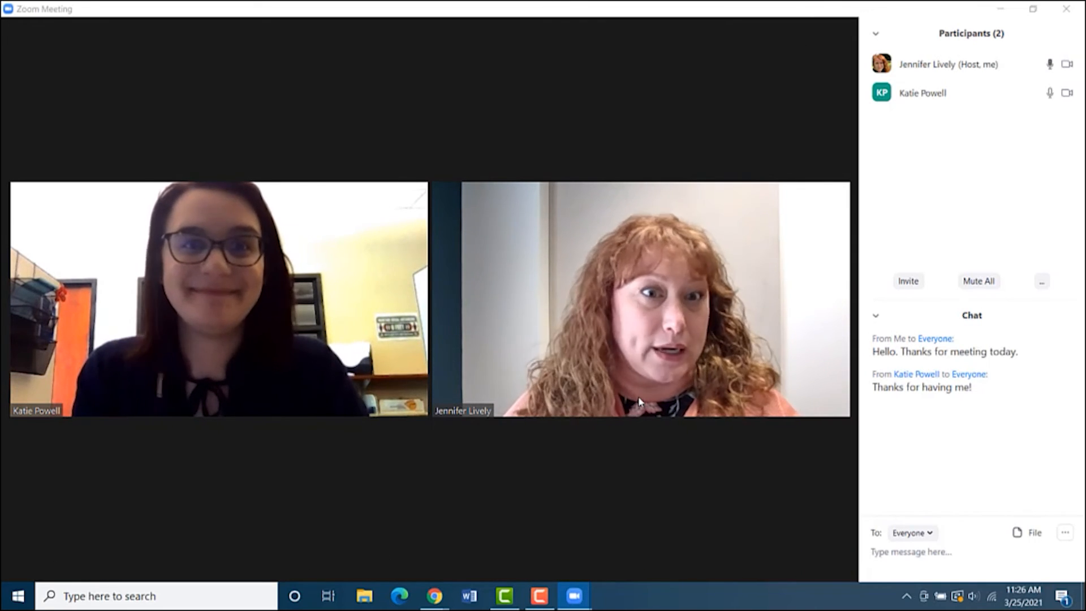
{"action": "mouse_move", "coordinate": [647, 470]}
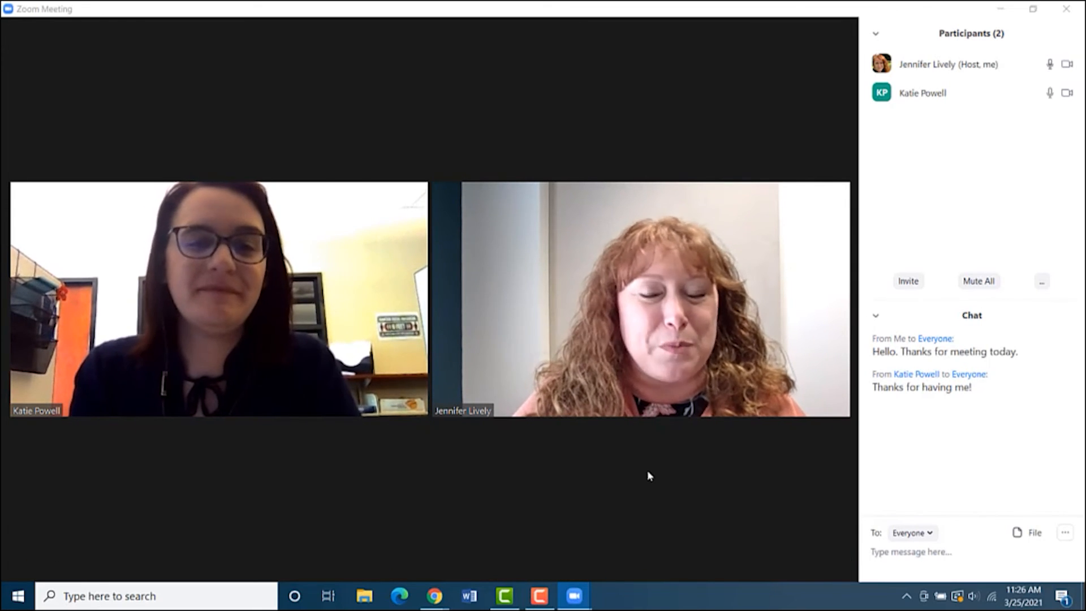
{"action": "mouse_move", "coordinate": [677, 457]}
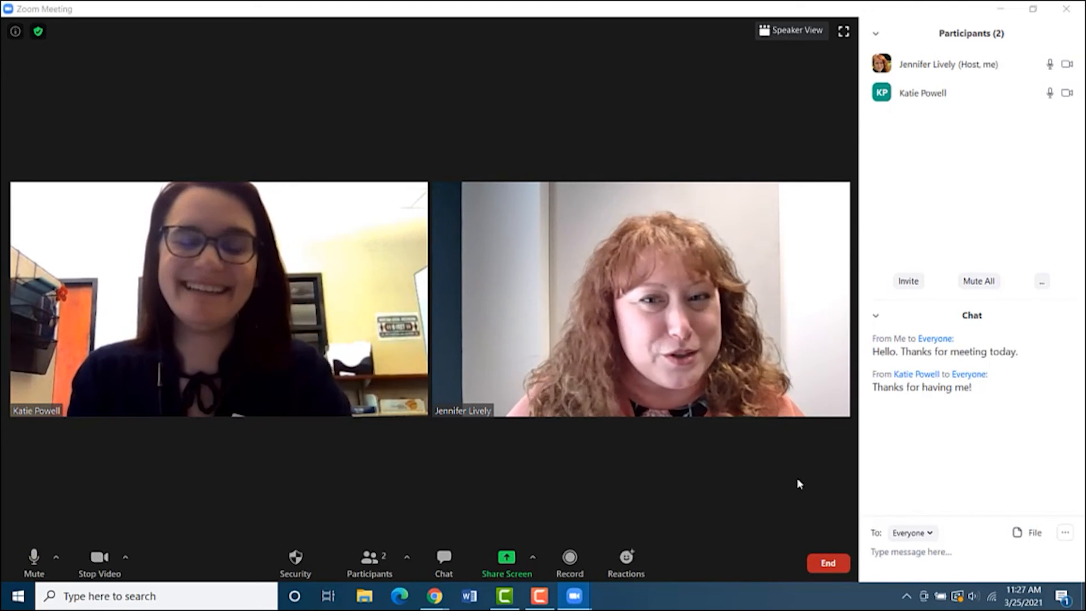
{"action": "left_click", "coordinate": [826, 566]}
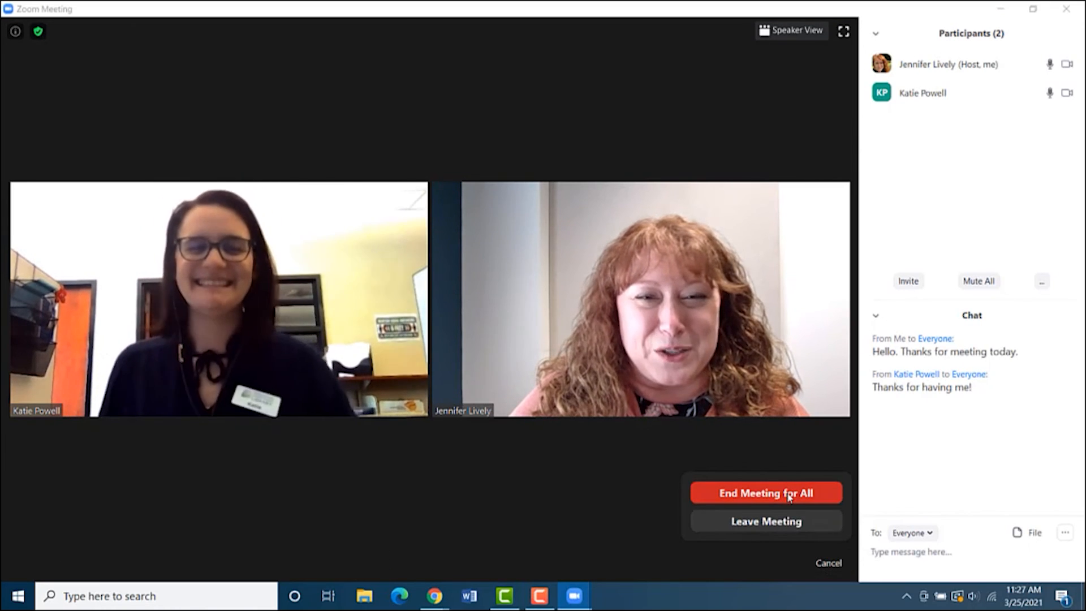
{"action": "left_click", "coordinate": [789, 494]}
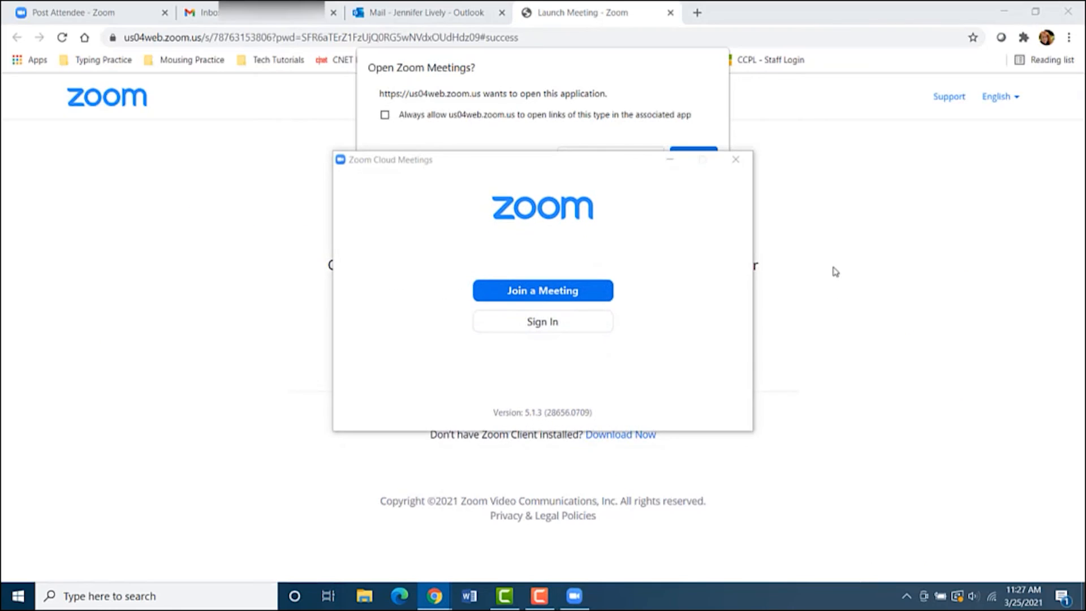